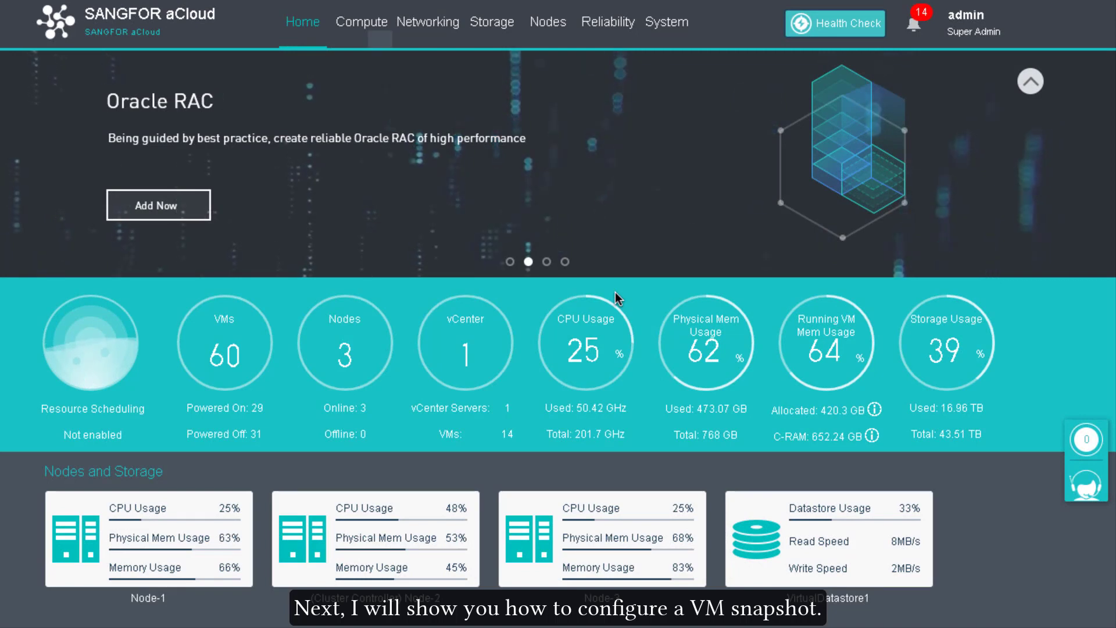
Step: Snapshot Yong_win10 from the 1-Yong folder on Compute, creating 2020-05-25_21-36-36
left_click(376, 39)
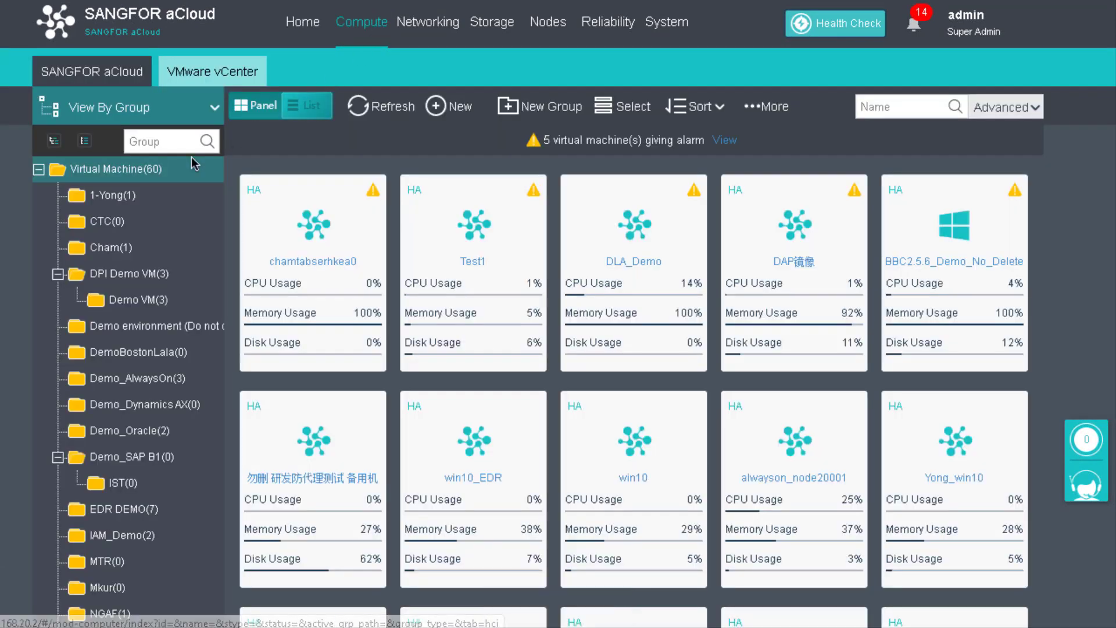
left_click(112, 195)
left_click(350, 358)
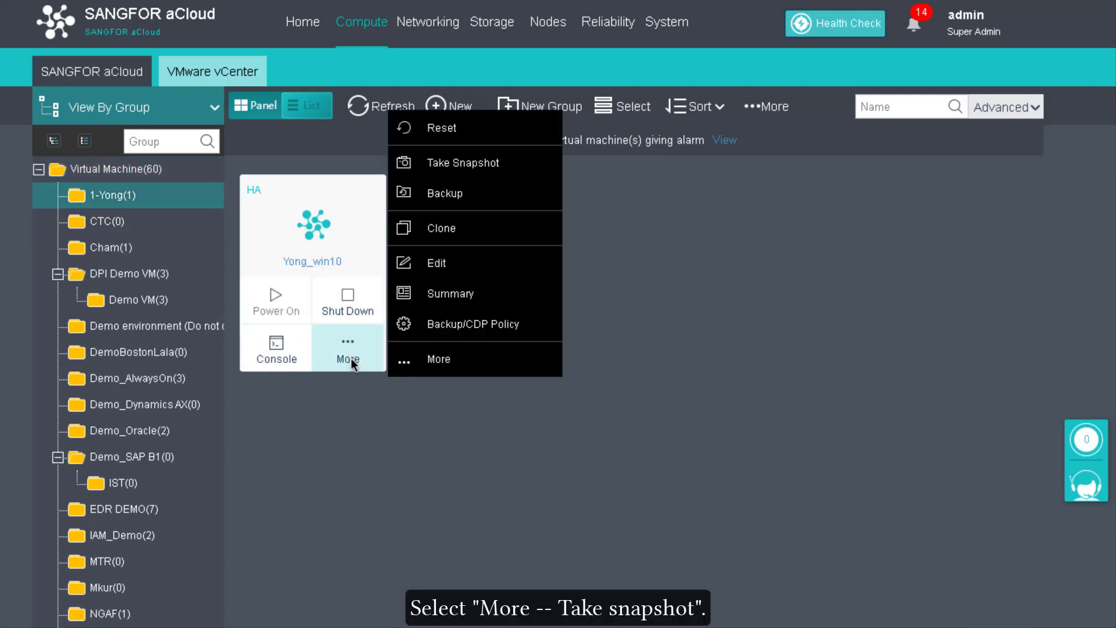
left_click(479, 165)
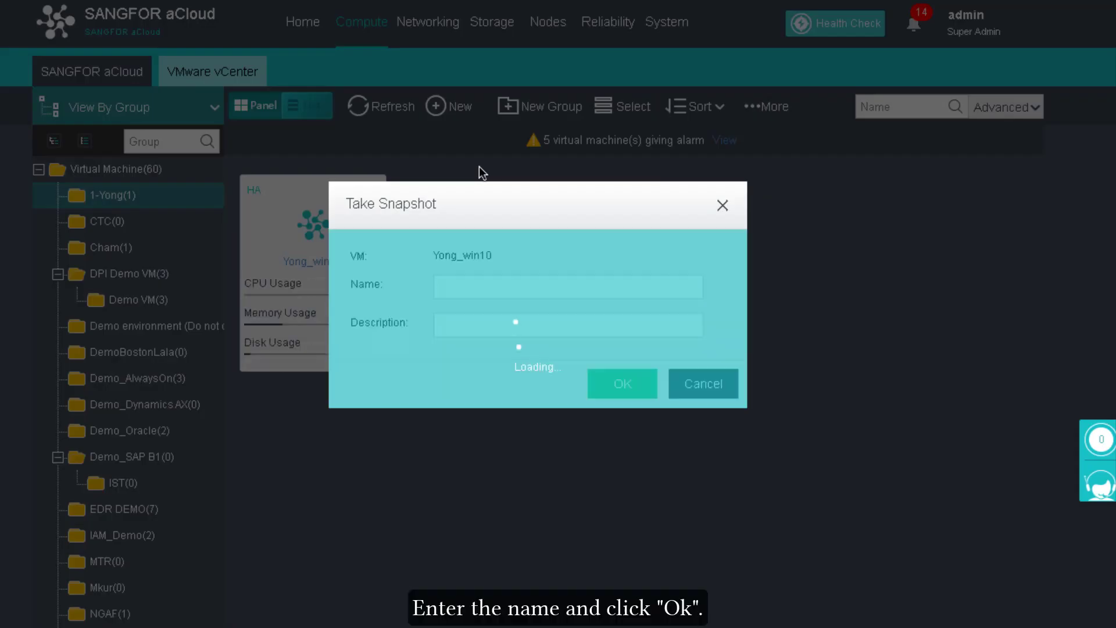
left_click(613, 395)
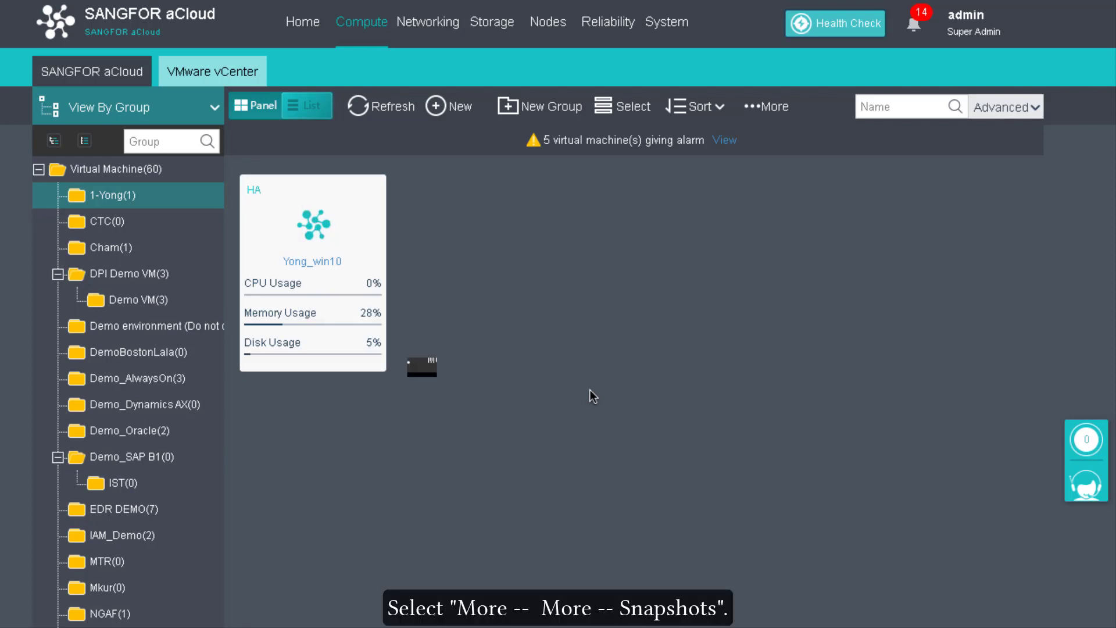
left_click(360, 354)
Step: Show Yong_win10's snapshot chain and the details of snapshot 2020-05-25_21-36-36
mouse_move(418, 361)
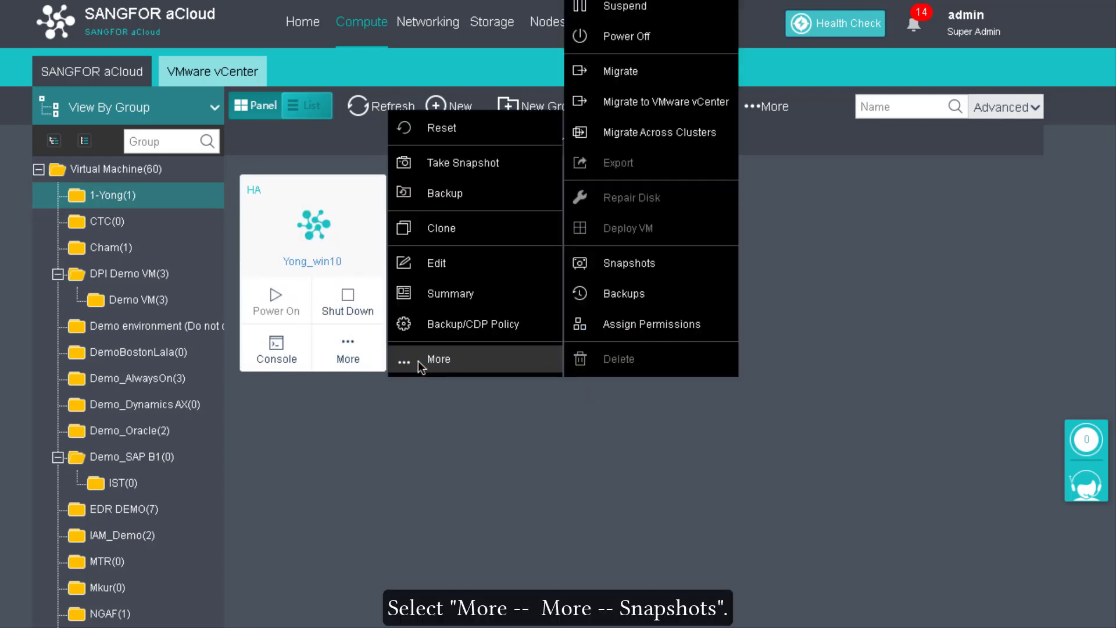
left_click(633, 265)
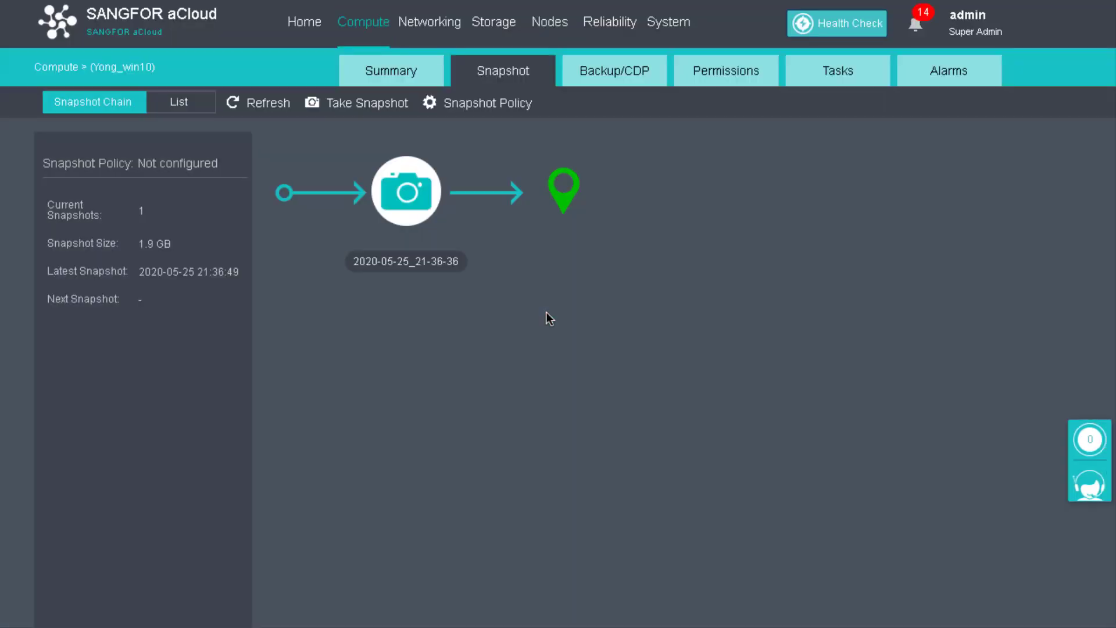
left_click(416, 215)
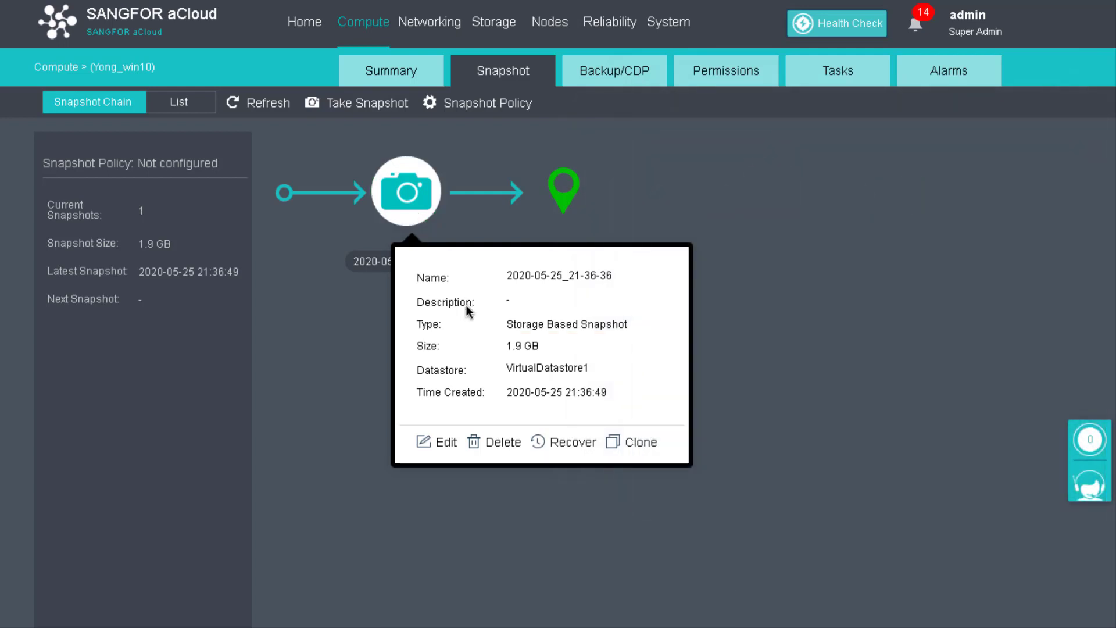
Step: Give the 2020-05-25_21-36-36 snapshot the description 'test'
left_click(437, 446)
left_click(463, 297)
type("te")
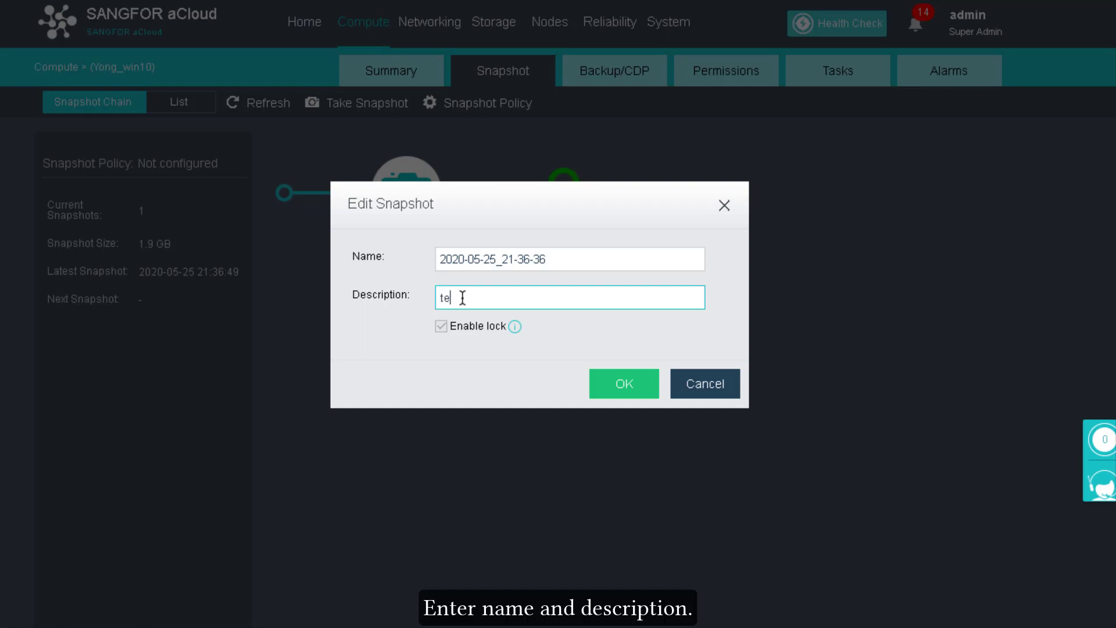
type("st")
left_click(626, 384)
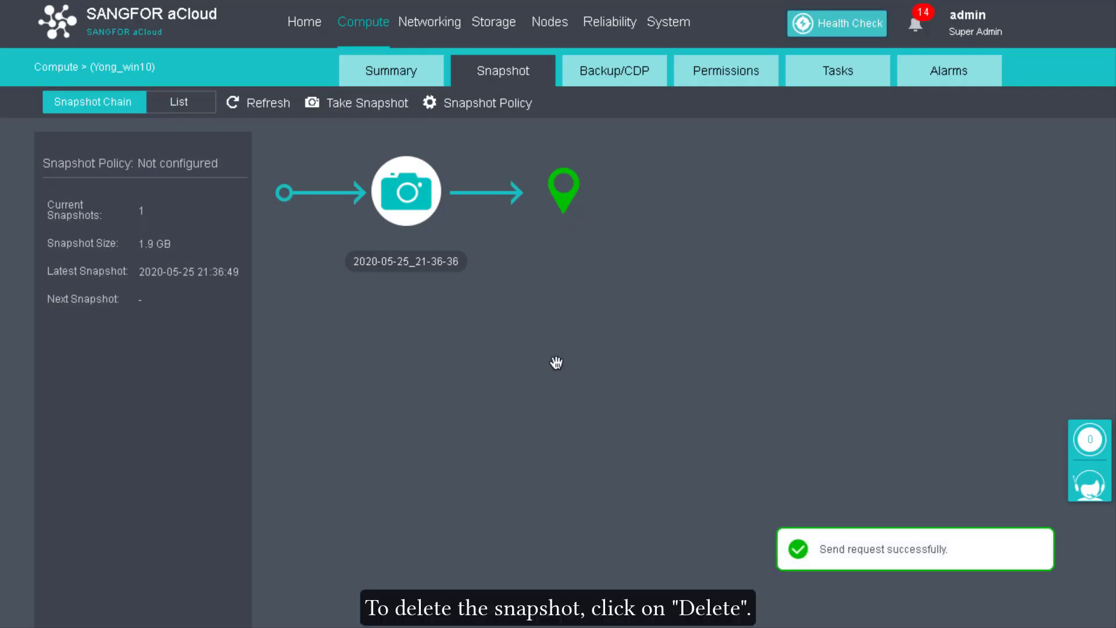
Step: Begin deleting the snapshot, then cancel and reopen its details
left_click(407, 218)
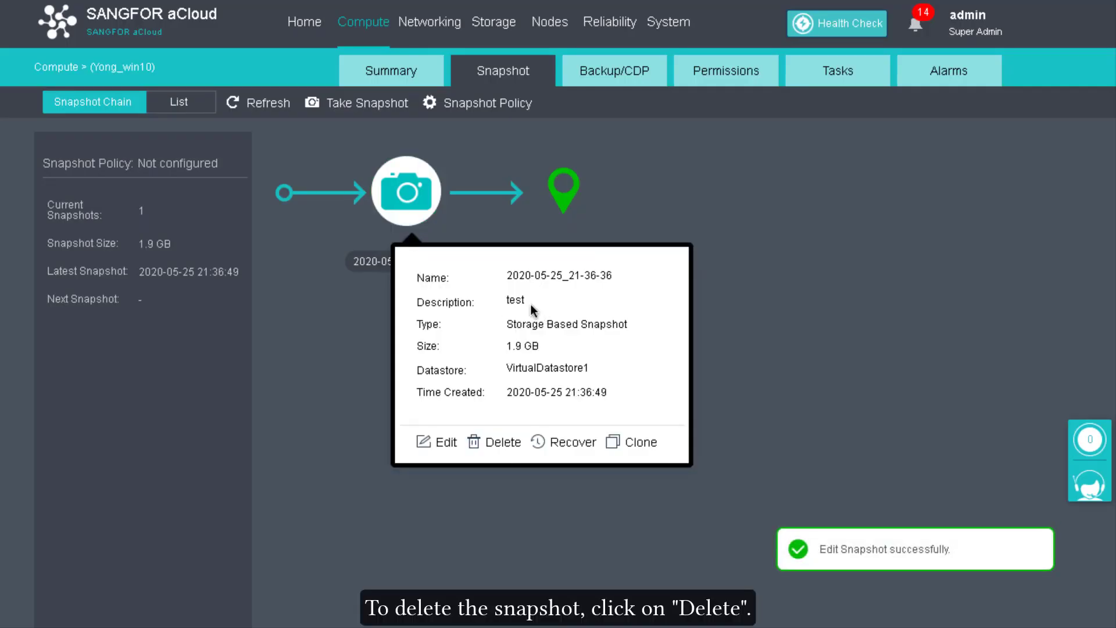
left_click(495, 443)
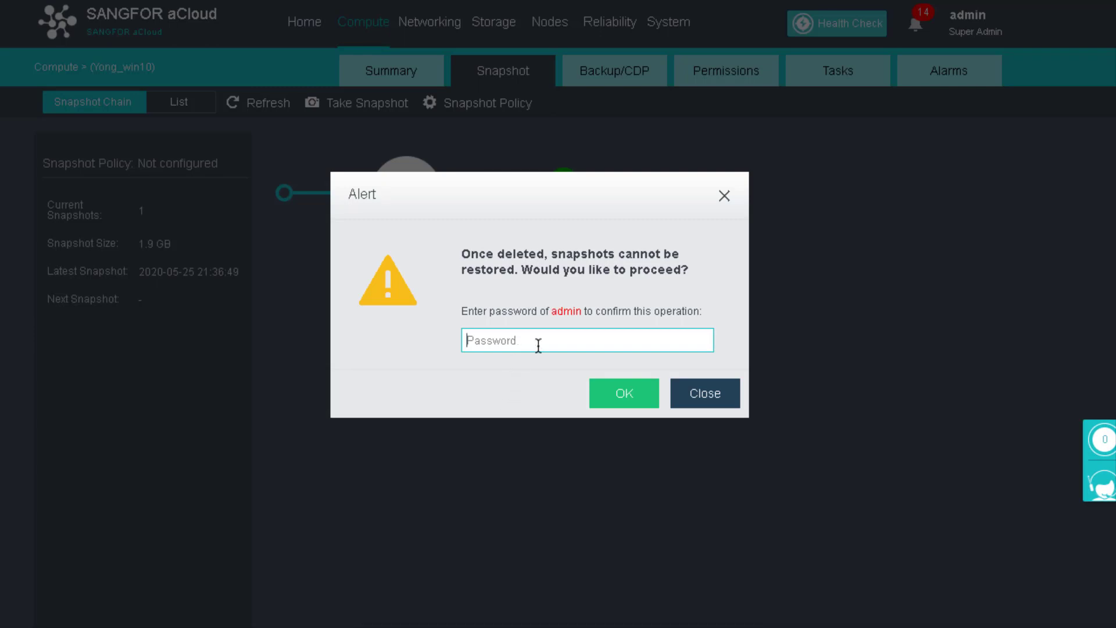
left_click(703, 393)
left_click(383, 200)
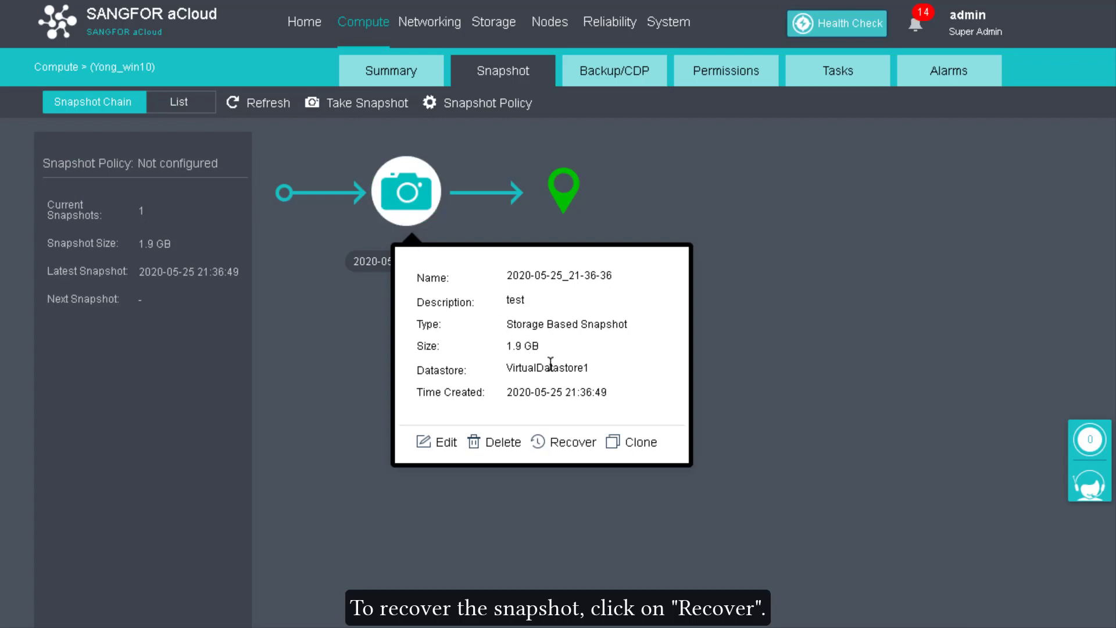
left_click(575, 442)
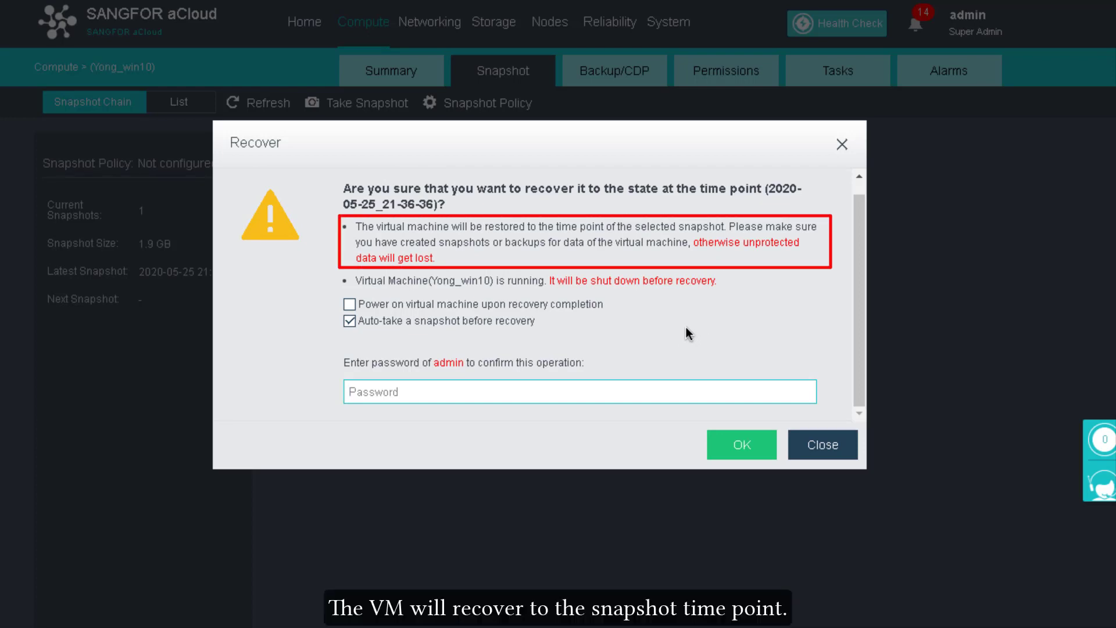
left_click(823, 445)
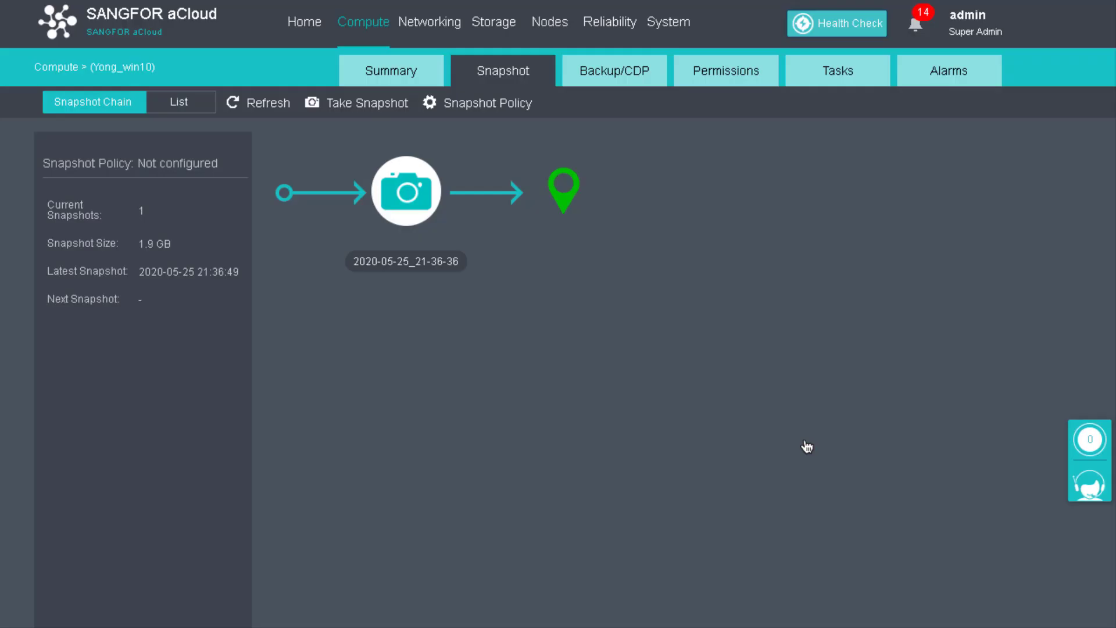
left_click(412, 220)
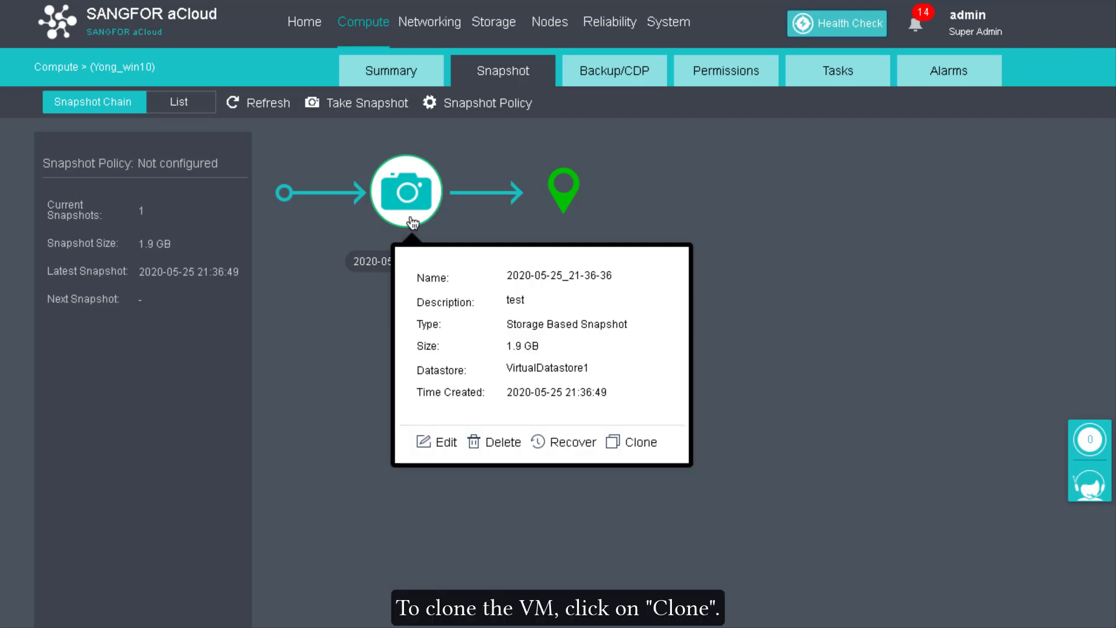
left_click(640, 445)
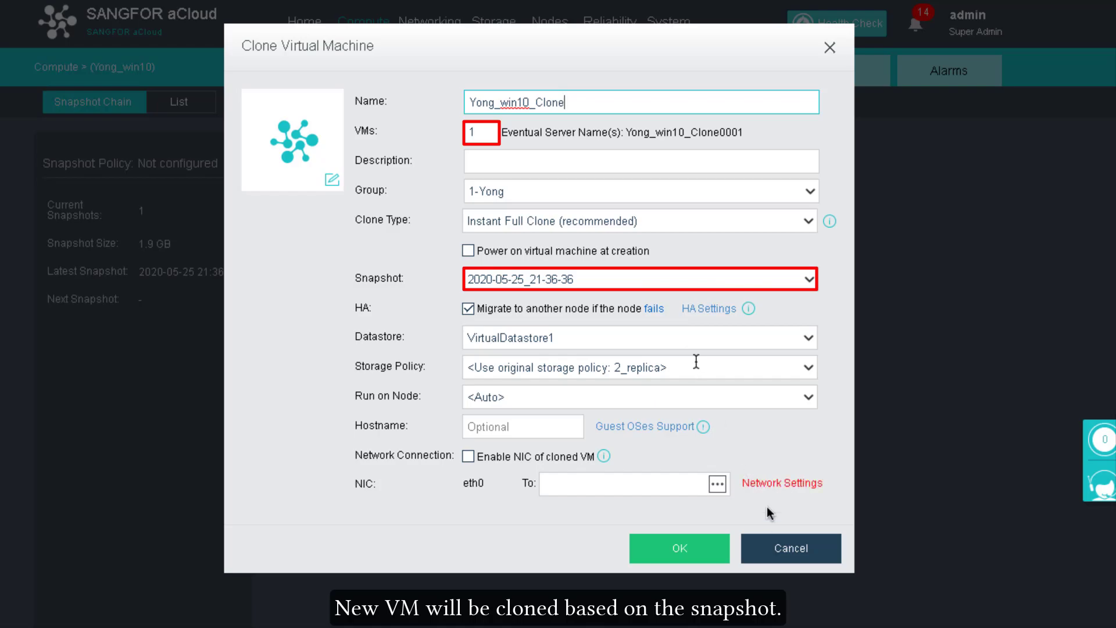
left_click(787, 546)
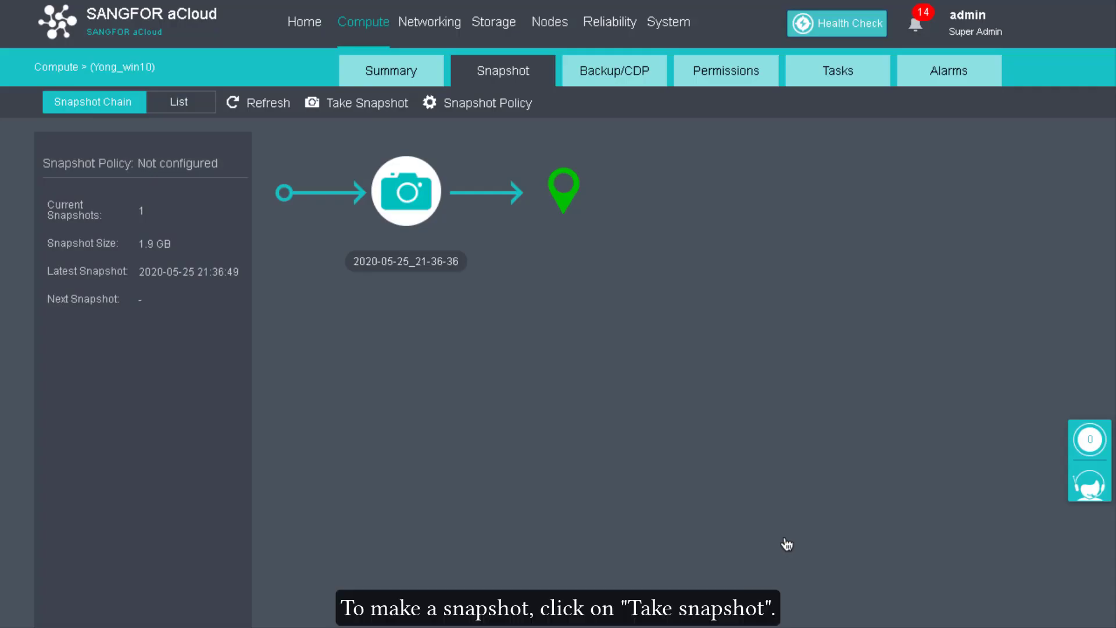
Step: Take a second Yong_win10 snapshot under the default name 2020-05-25_21-52-36
left_click(357, 103)
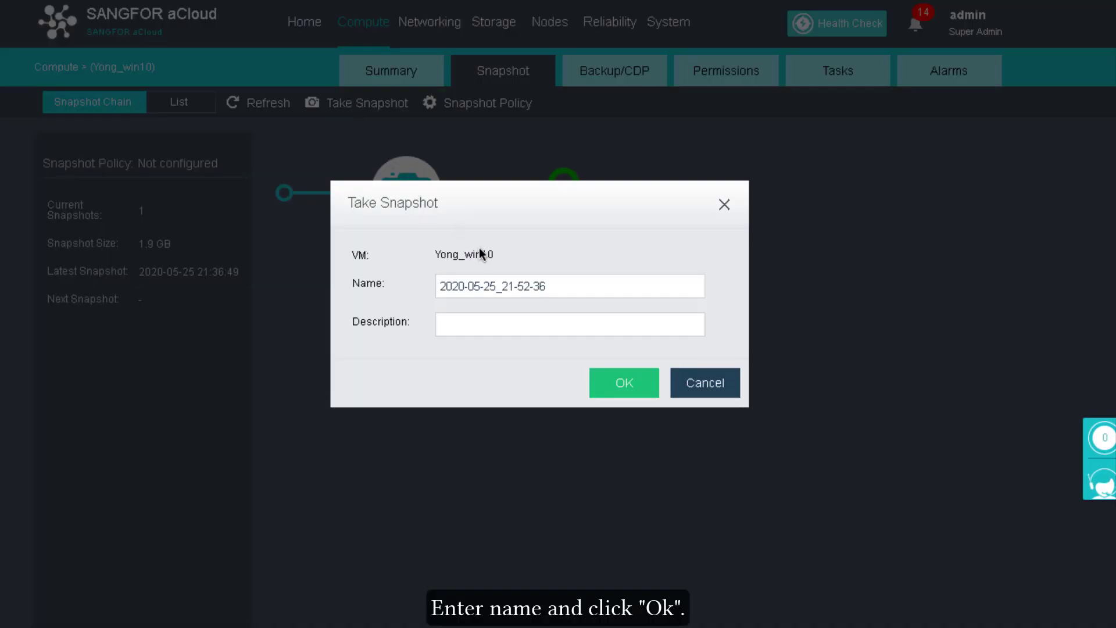
left_click(602, 381)
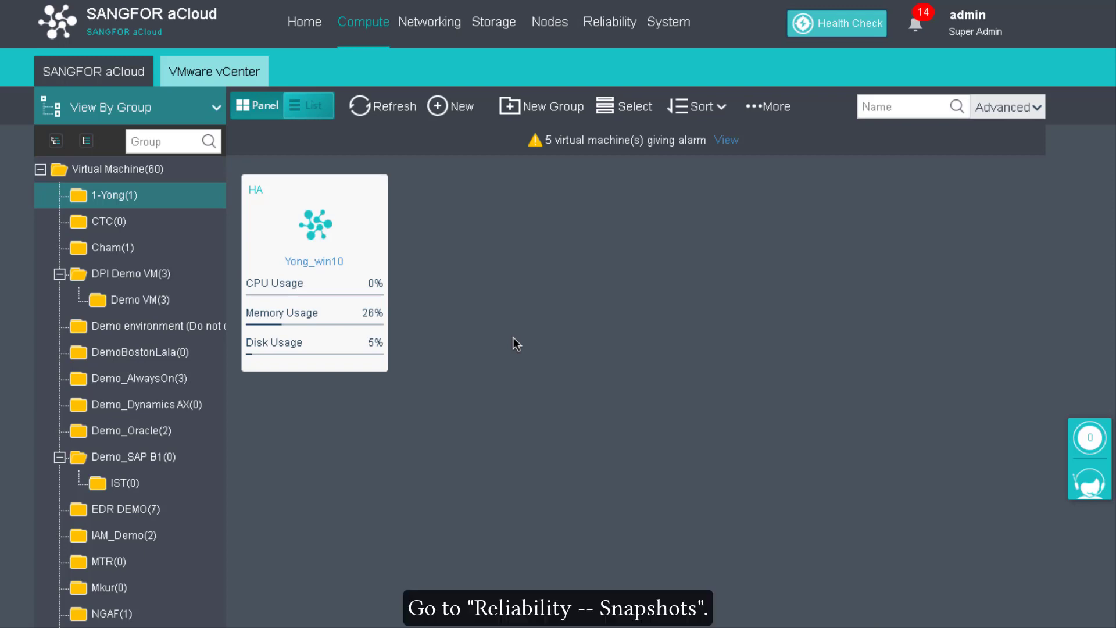
mouse_move(610, 26)
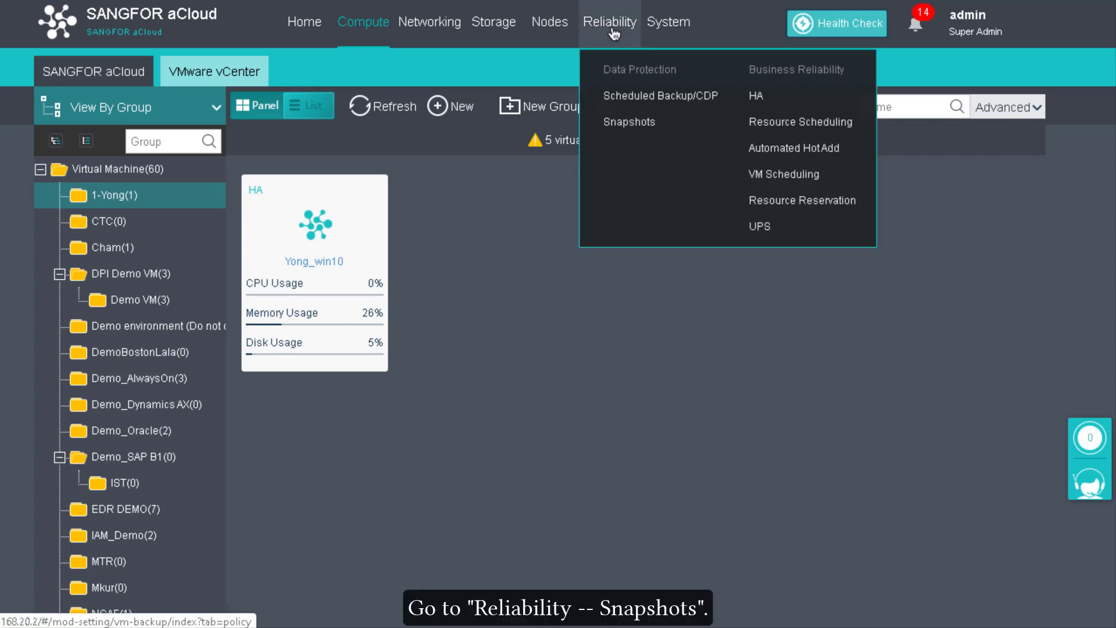
left_click(650, 120)
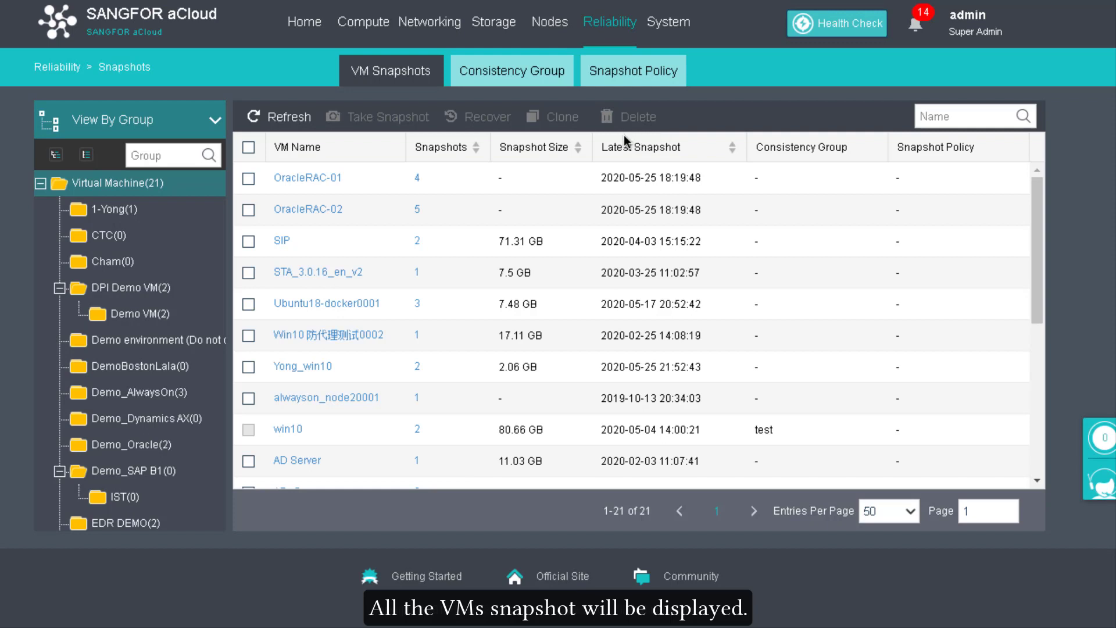
left_click(154, 211)
left_click(364, 178)
left_click(389, 119)
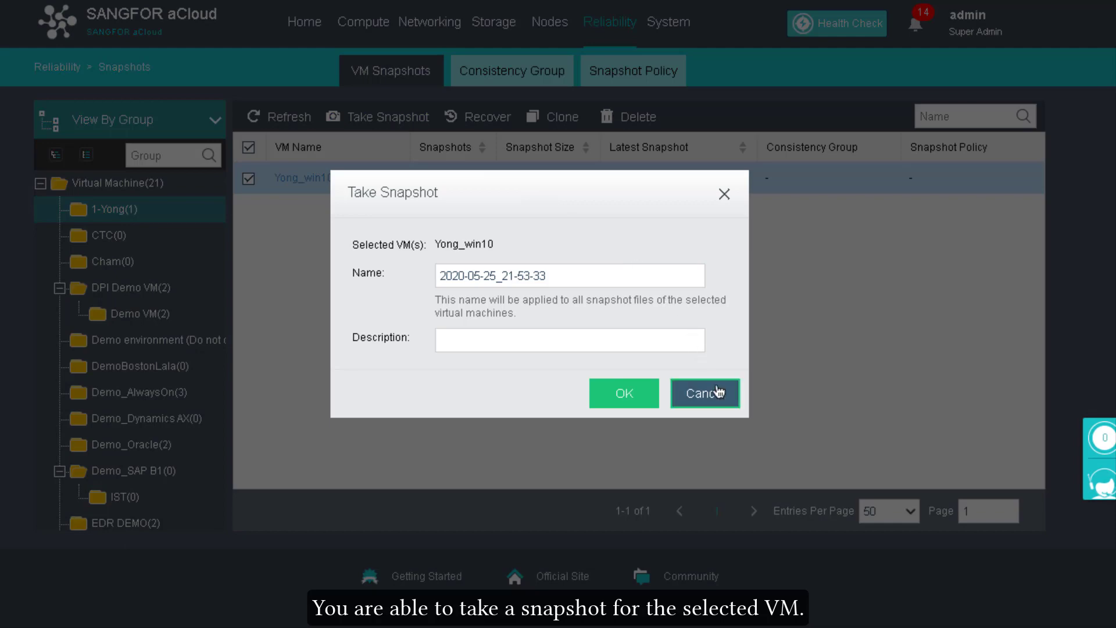
left_click(717, 392)
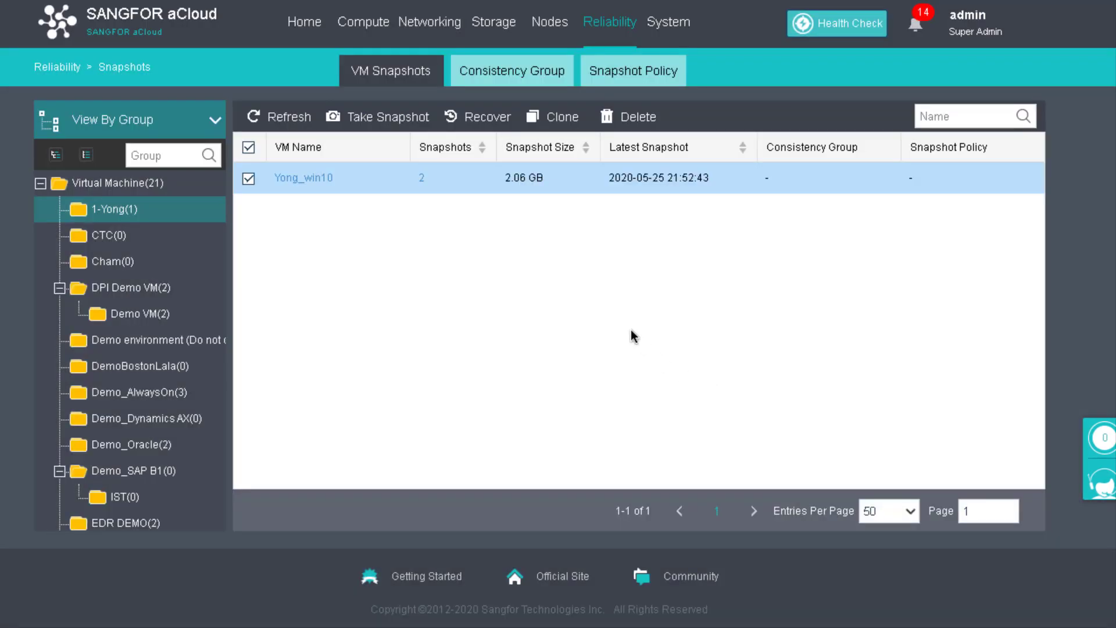
left_click(474, 118)
left_click(635, 252)
left_click(634, 251)
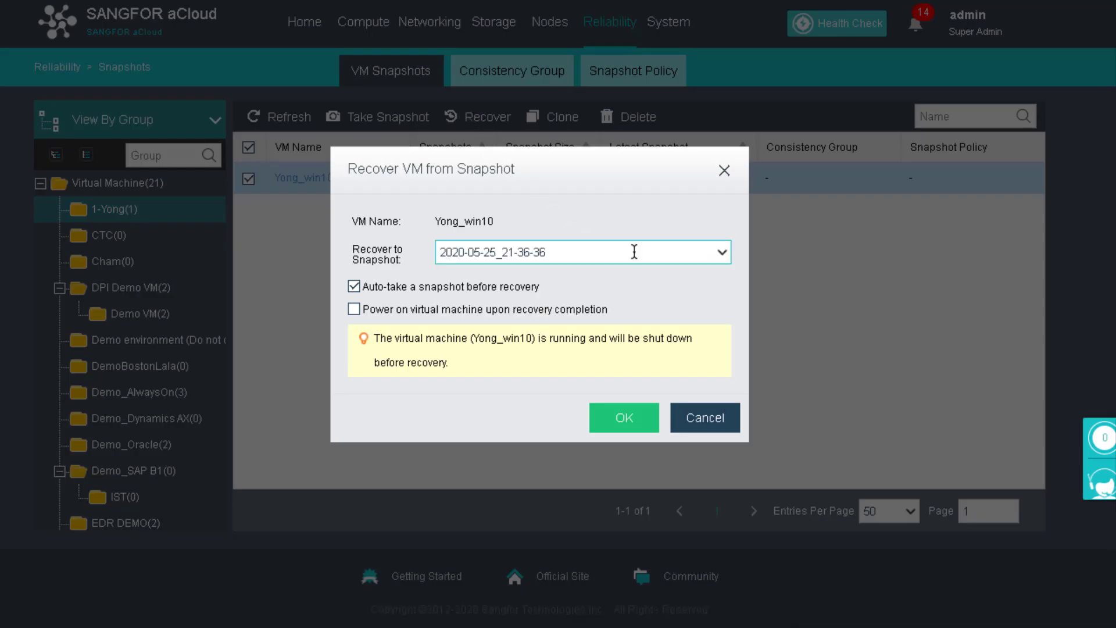
left_click(703, 418)
left_click(562, 118)
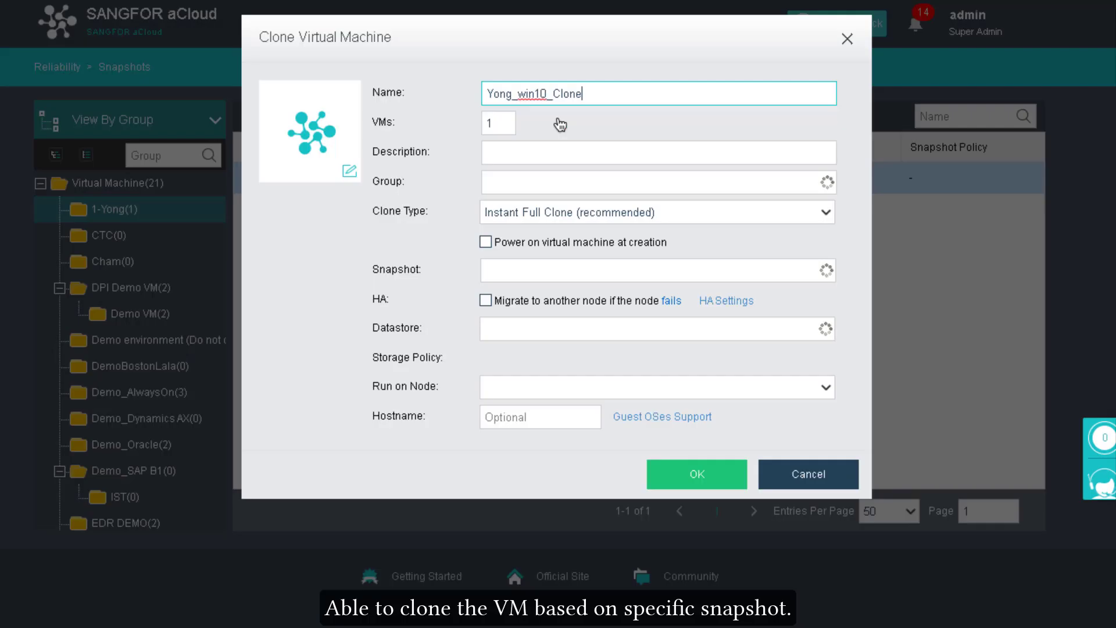
left_click(632, 278)
left_click(632, 279)
key("Escape")
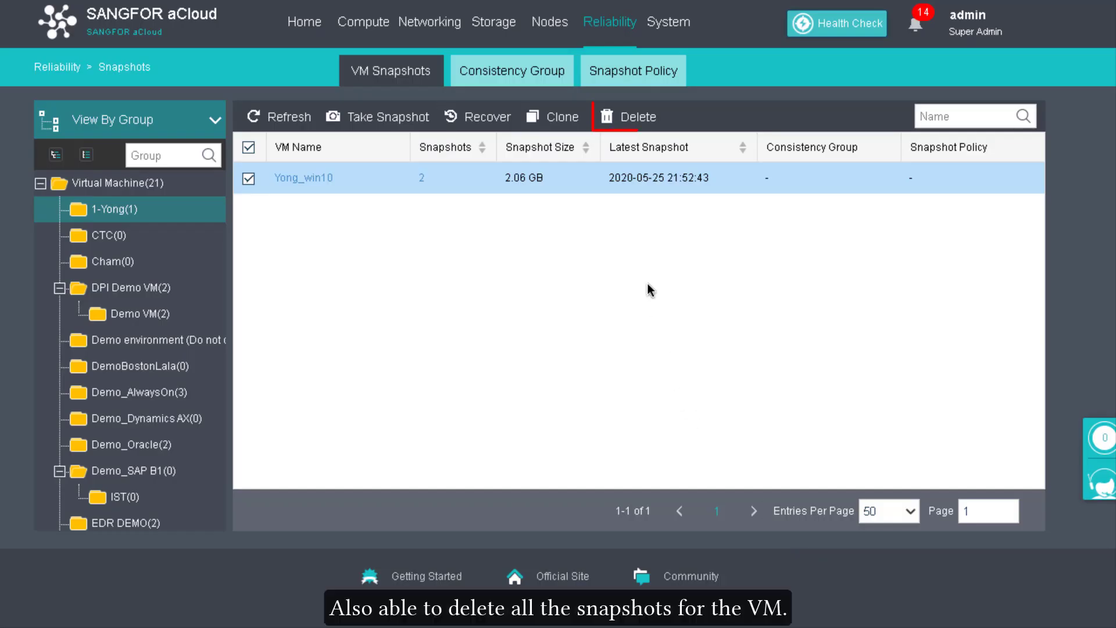
left_click(629, 121)
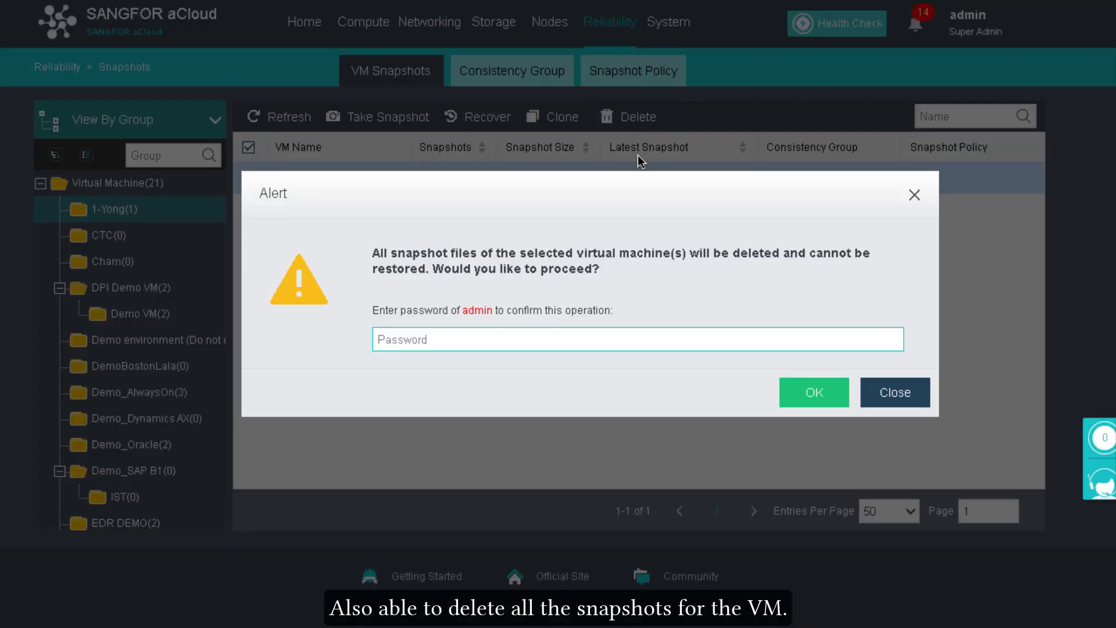
left_click(888, 392)
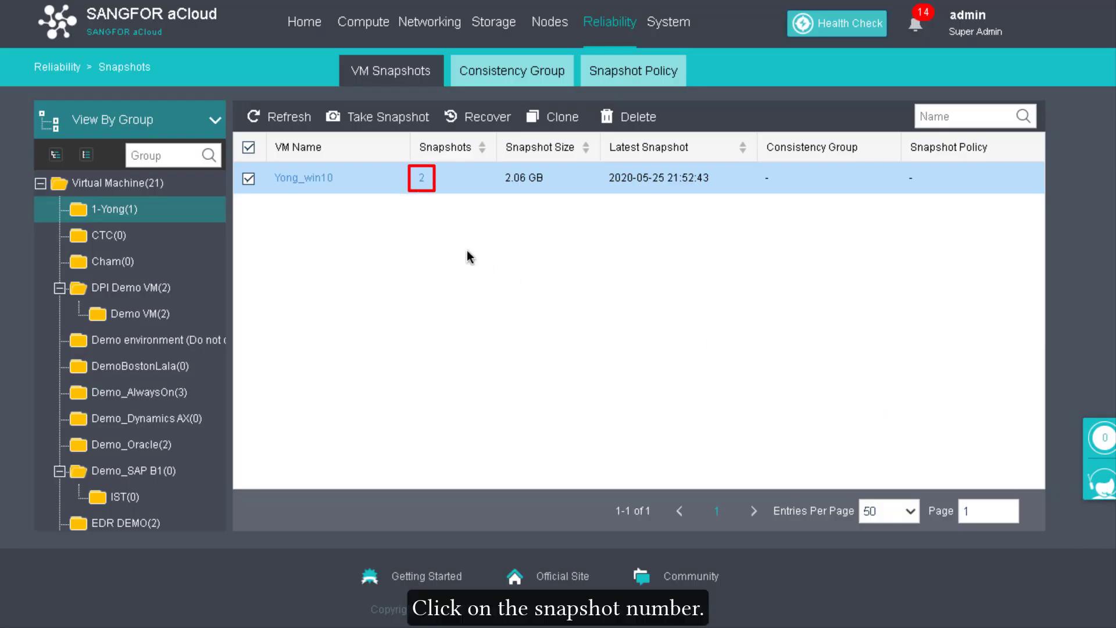
Step: List Yong_win10's two snapshots, cancel editing and deleting the 'test' one, and close the list
left_click(422, 180)
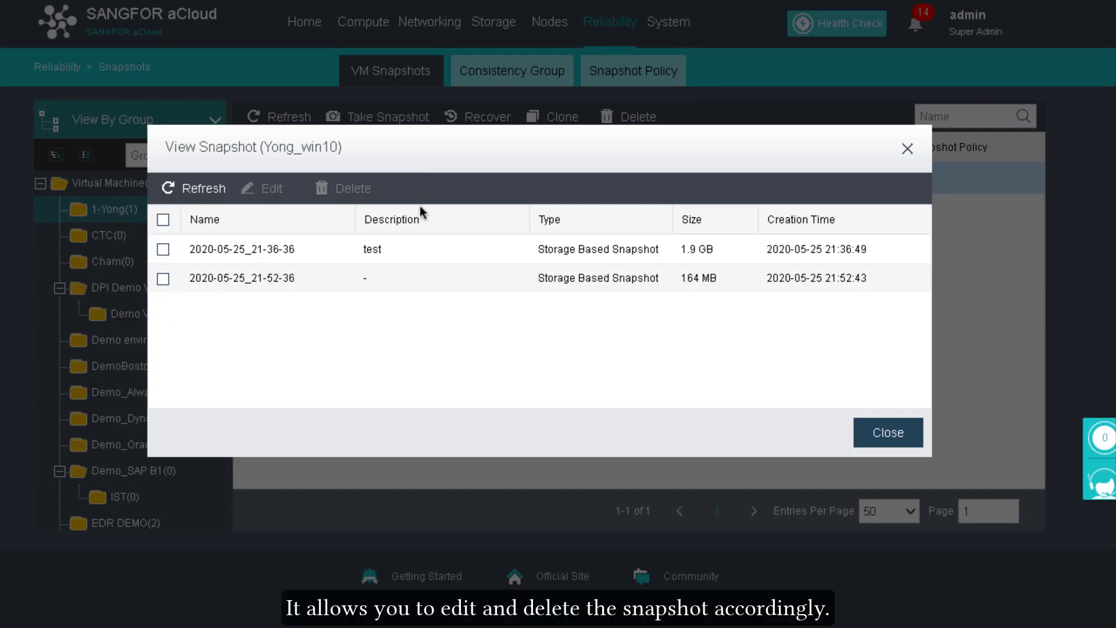
left_click(413, 249)
left_click(265, 190)
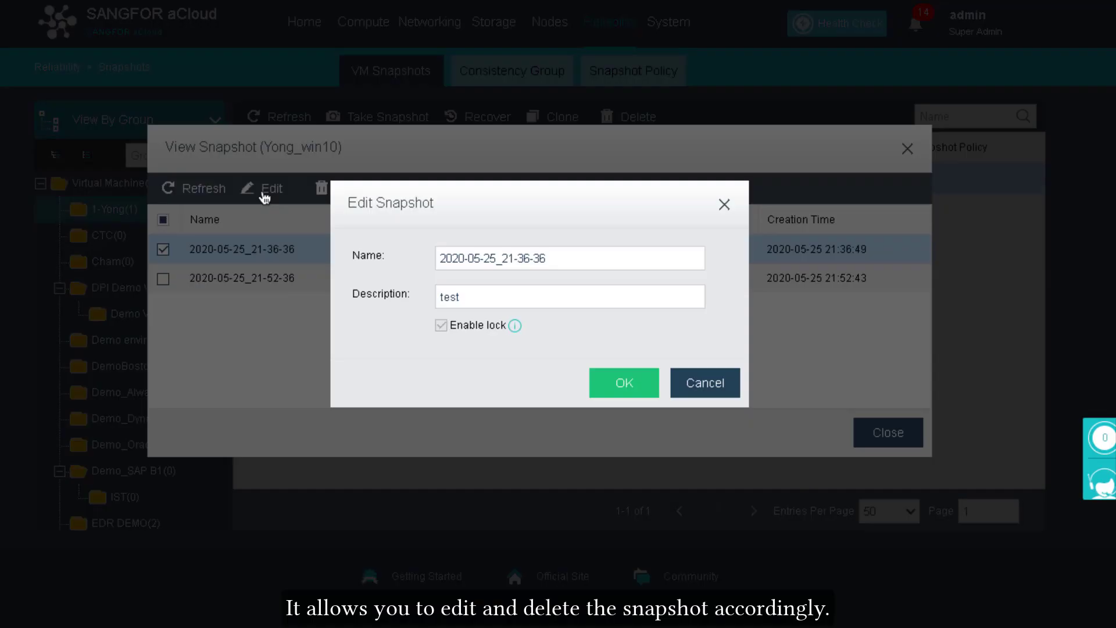
left_click(703, 385)
left_click(348, 191)
left_click(802, 377)
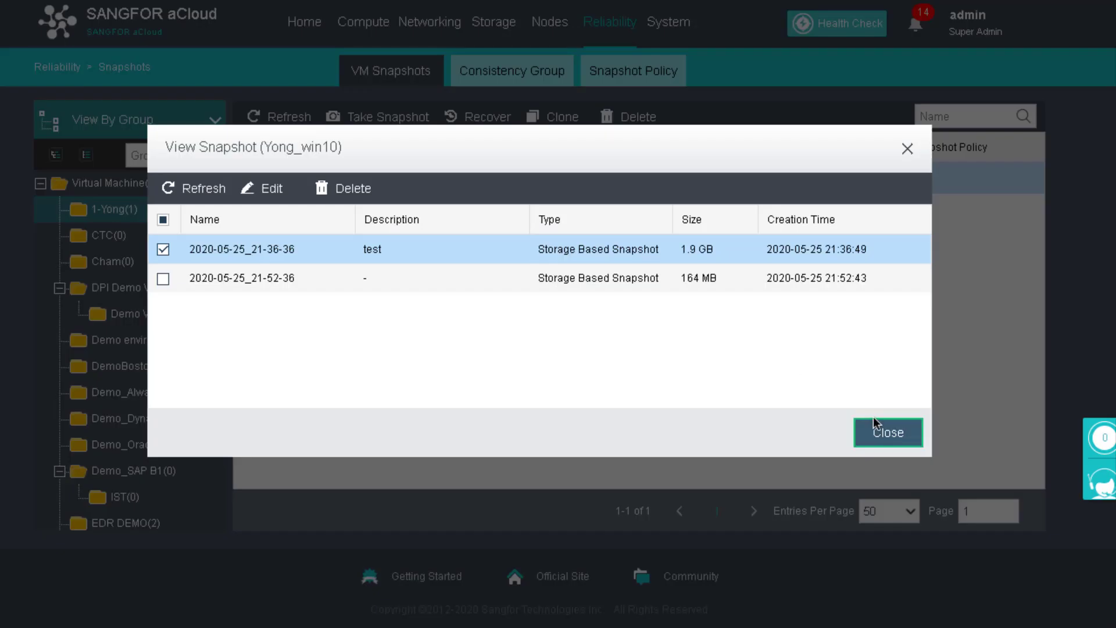
left_click(886, 433)
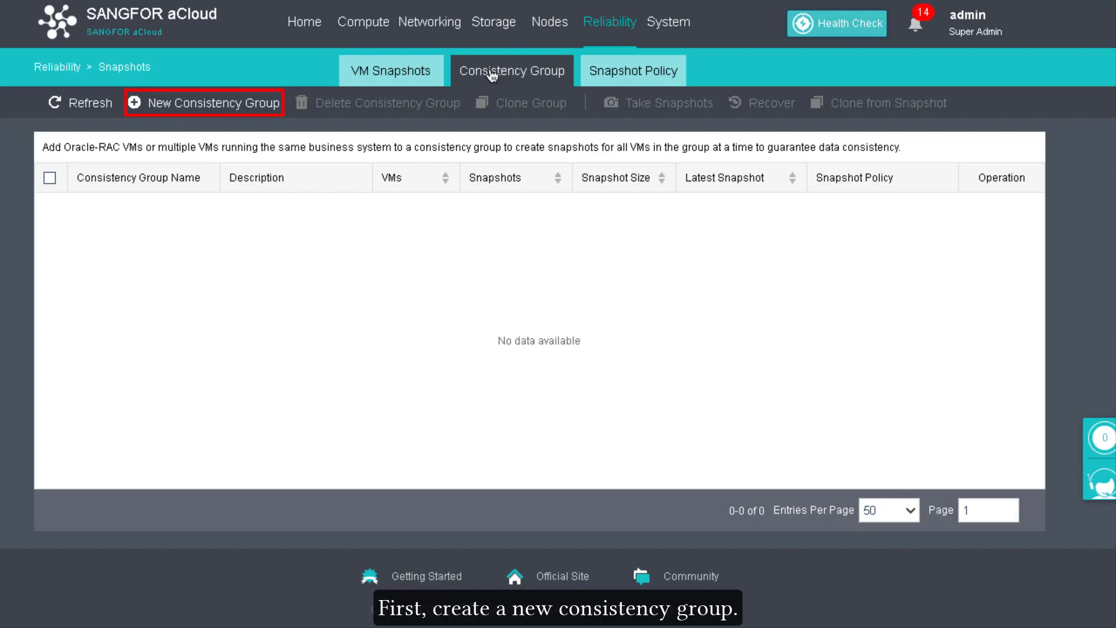
Step: Create consistency group Yong with Win 7 Final and Win 7 Test0002
left_click(229, 104)
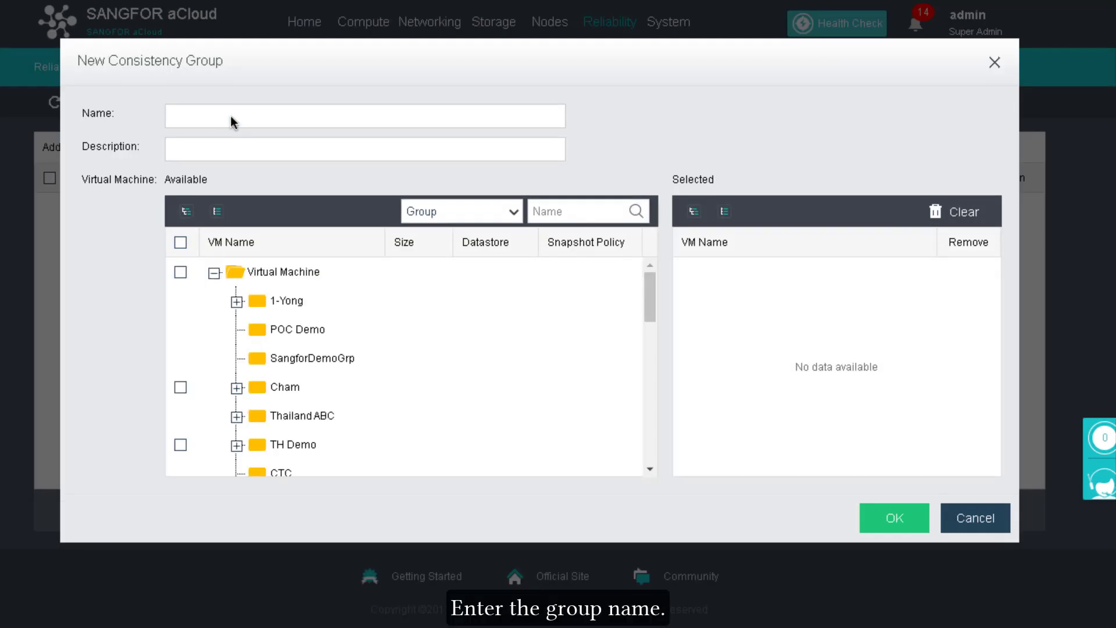
type("Yong")
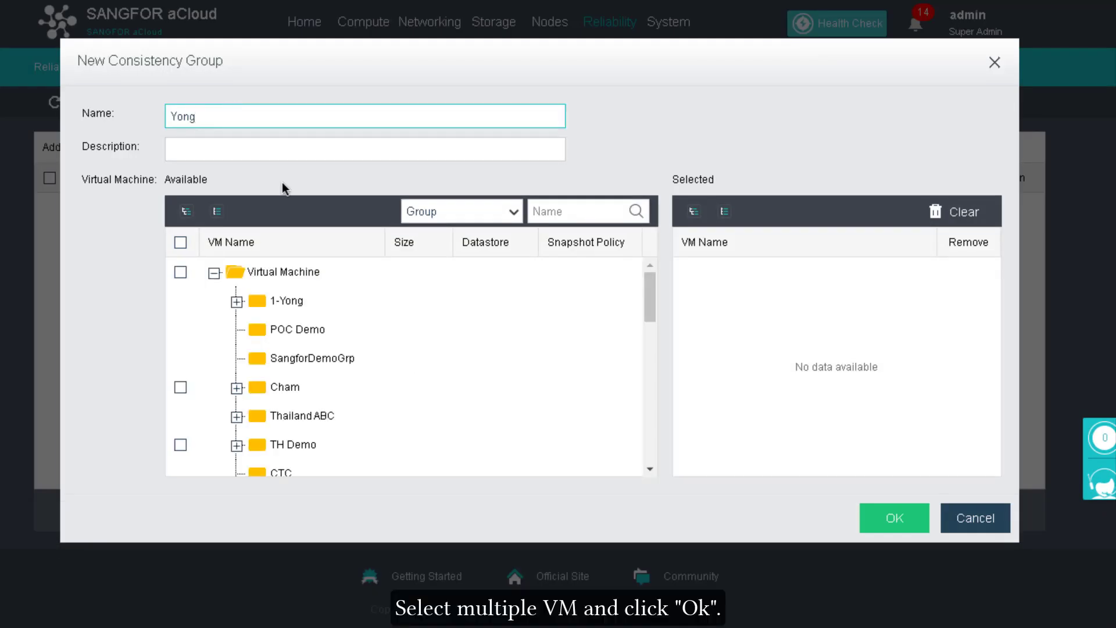
scroll(325, 395, "down", 5)
scroll(324, 396, "down", 3)
left_click(237, 359)
left_click(250, 386)
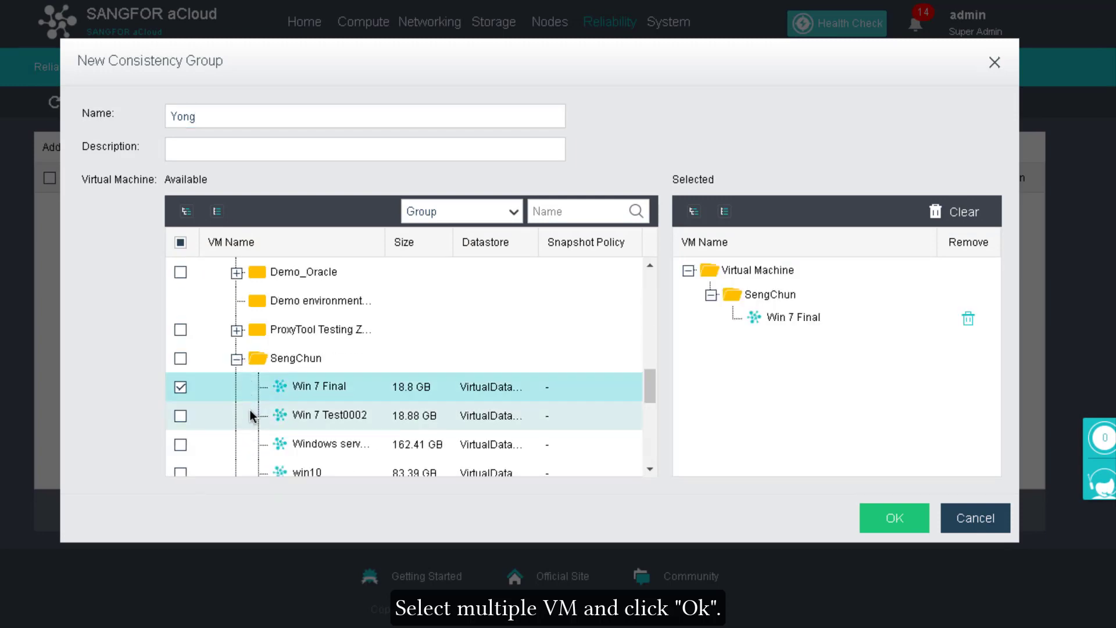
left_click(250, 410)
left_click(891, 524)
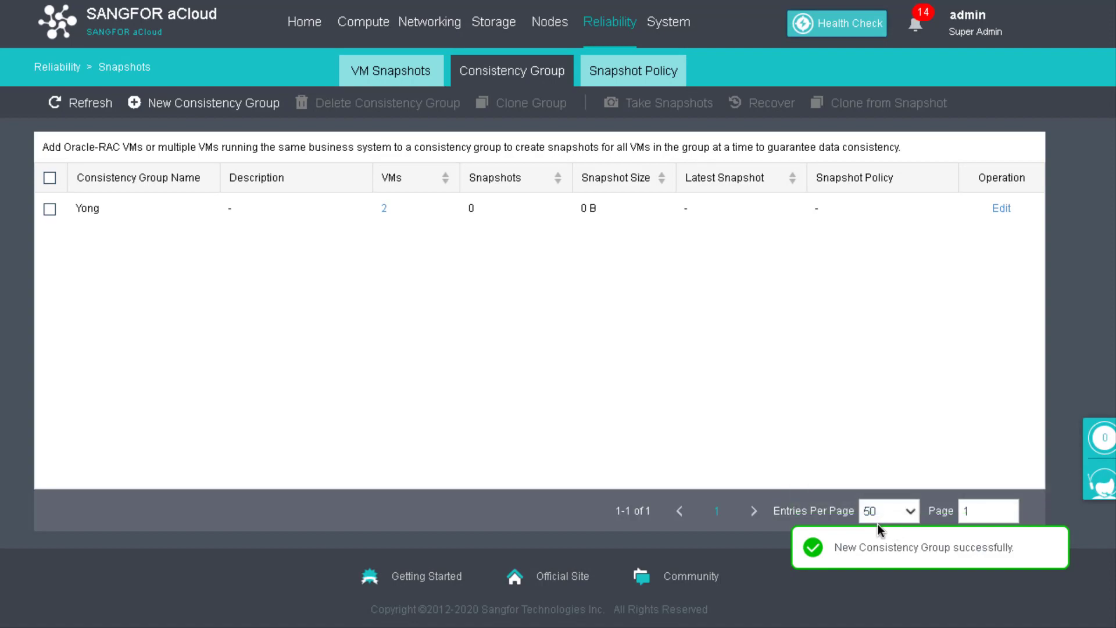
Step: Edit group Yong to add Yong_win10 as its third VM
left_click(336, 213)
left_click(1000, 208)
left_click(578, 324)
left_click(195, 267)
left_click(214, 294)
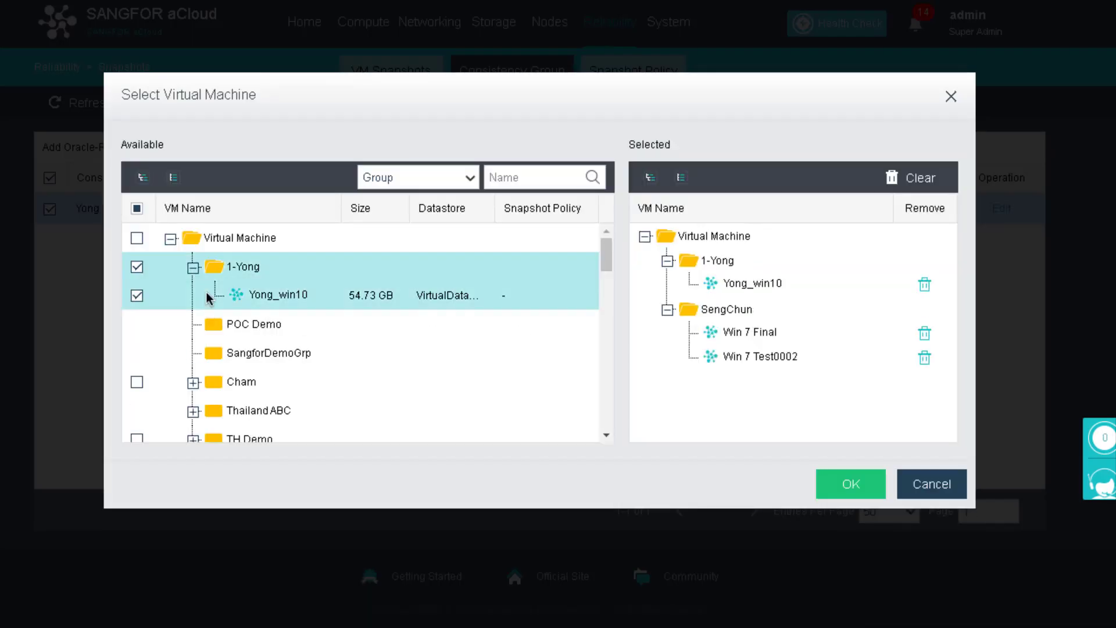
left_click(847, 487)
left_click(642, 385)
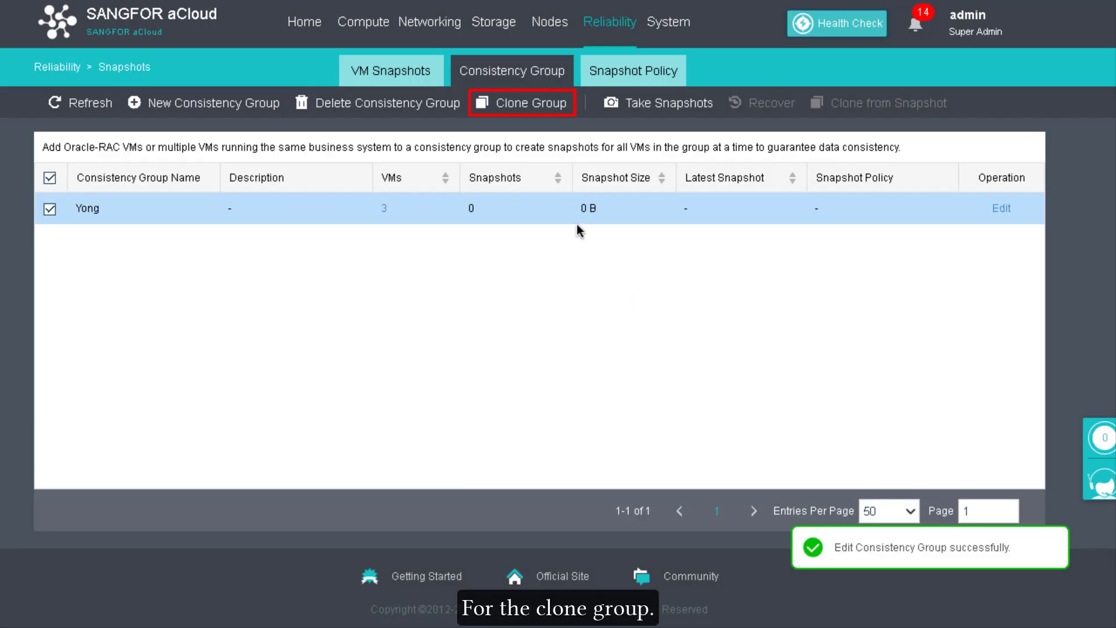
left_click(529, 103)
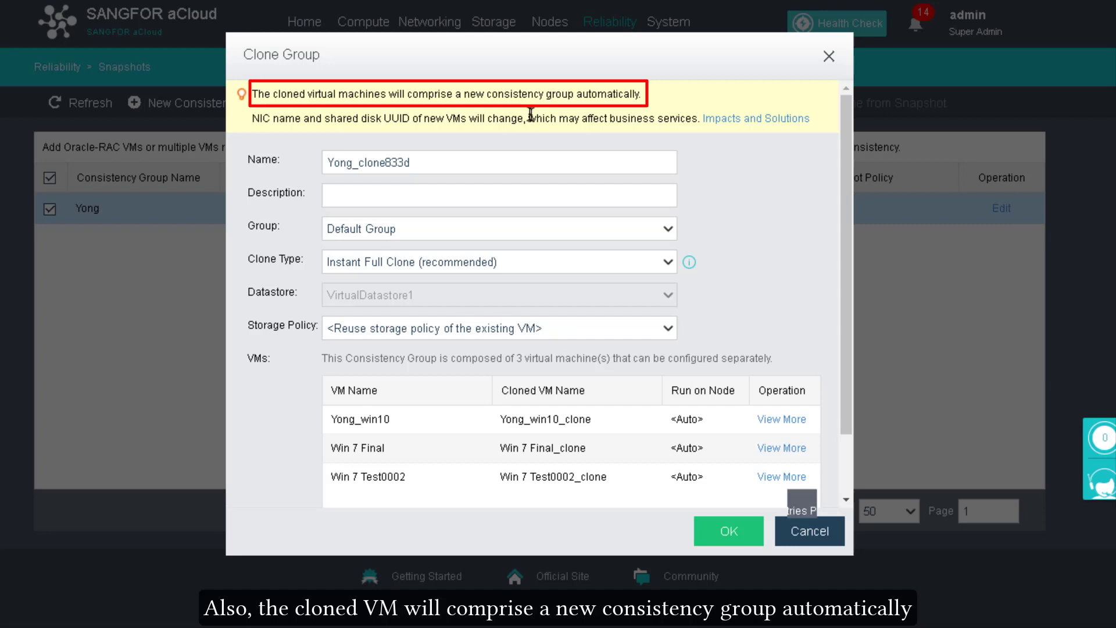
Step: Cancel the clone and take a default-named snapshot of the whole Yong group
left_click(806, 533)
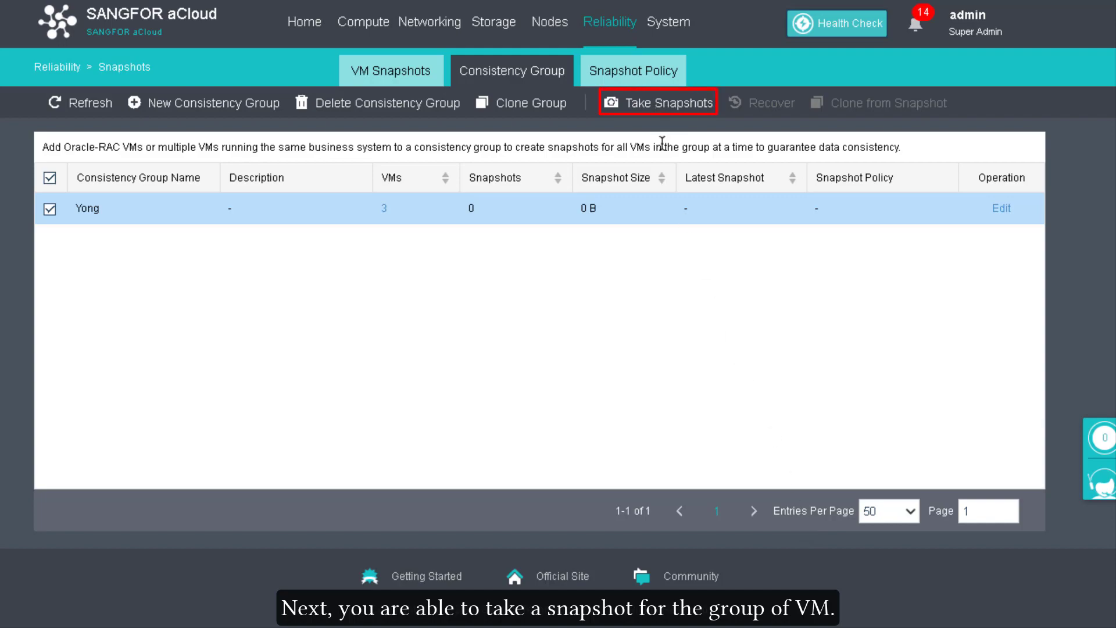
left_click(661, 112)
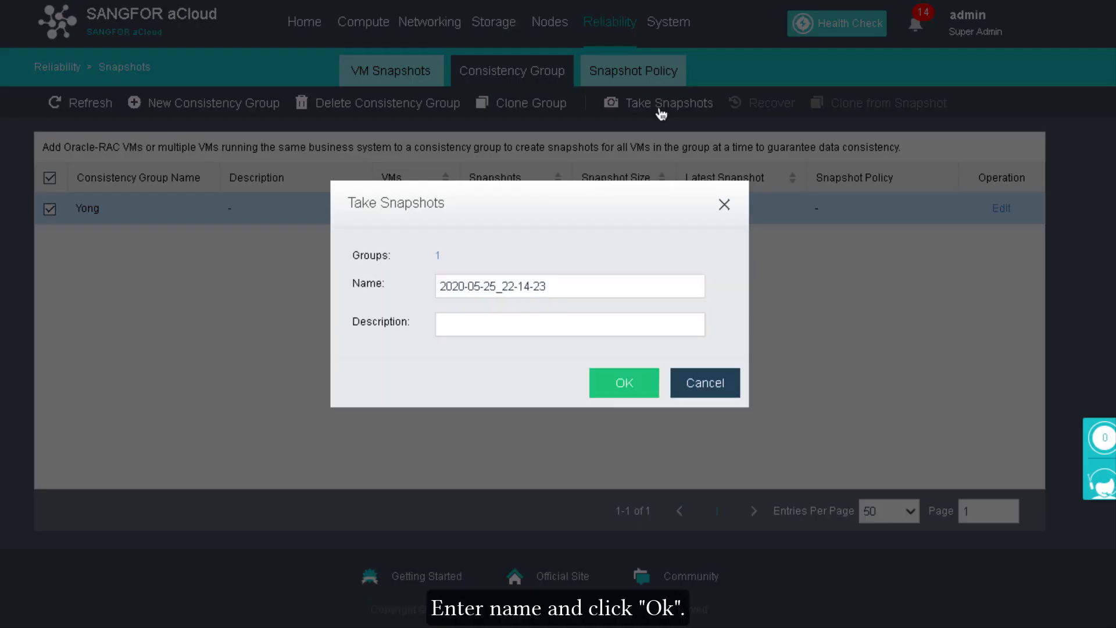
left_click(625, 383)
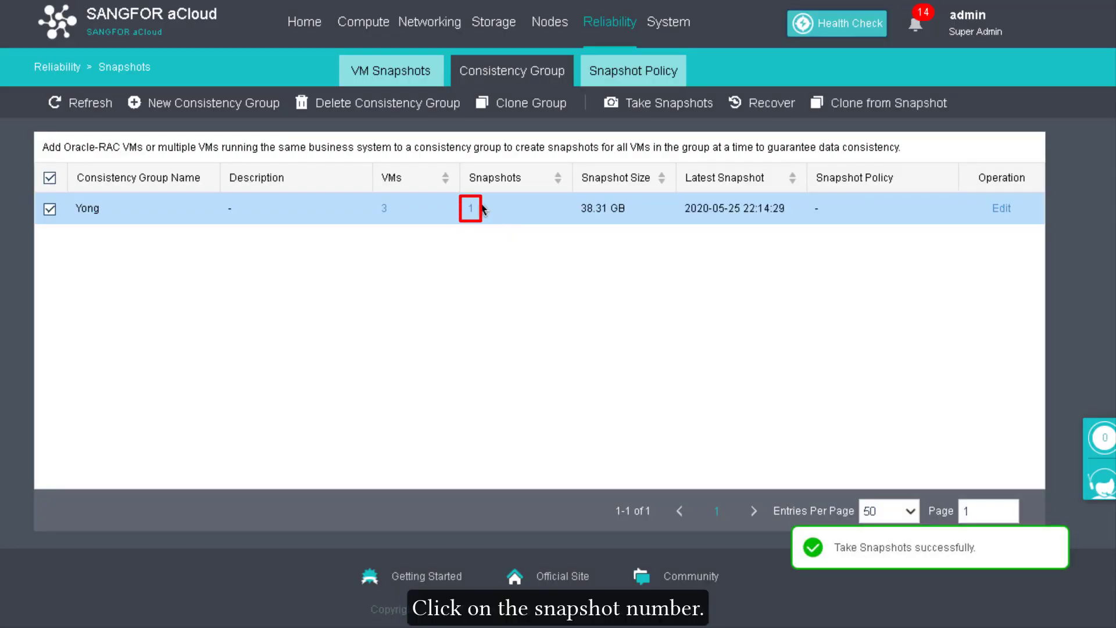
Step: Review Yong's 38.31 GB snapshot 2020-05-25_22-14-23 and close the list
left_click(471, 213)
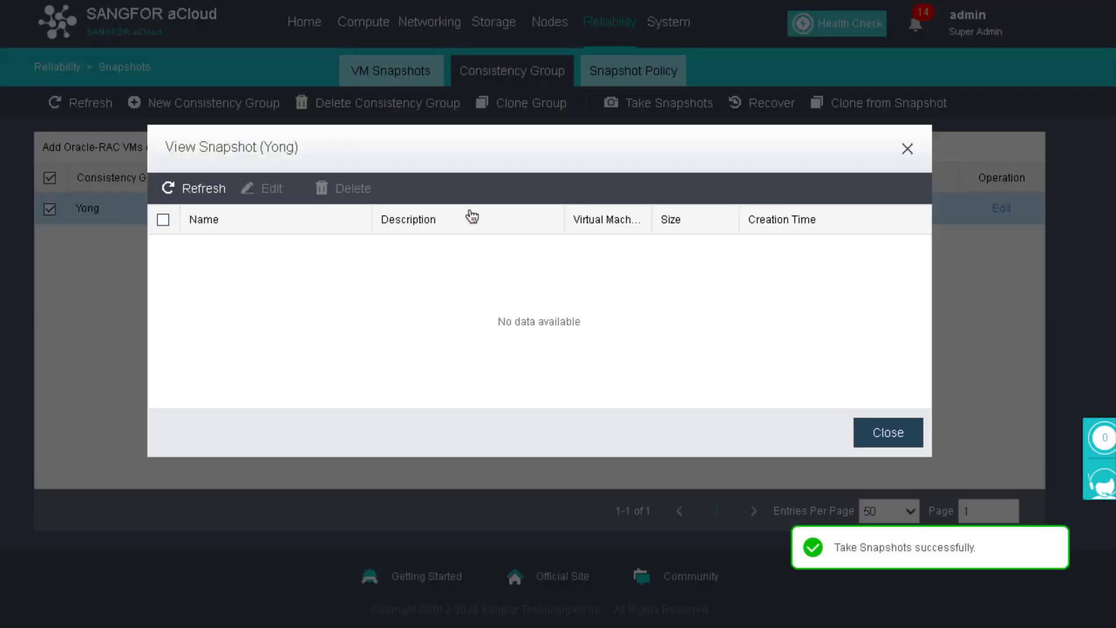
left_click(465, 246)
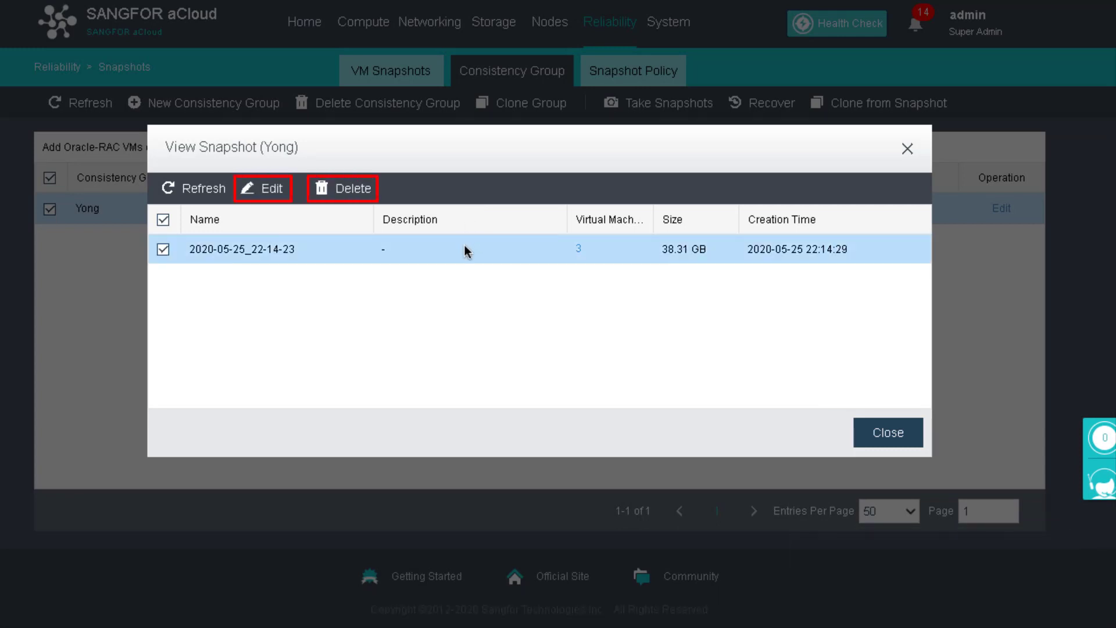
left_click(889, 433)
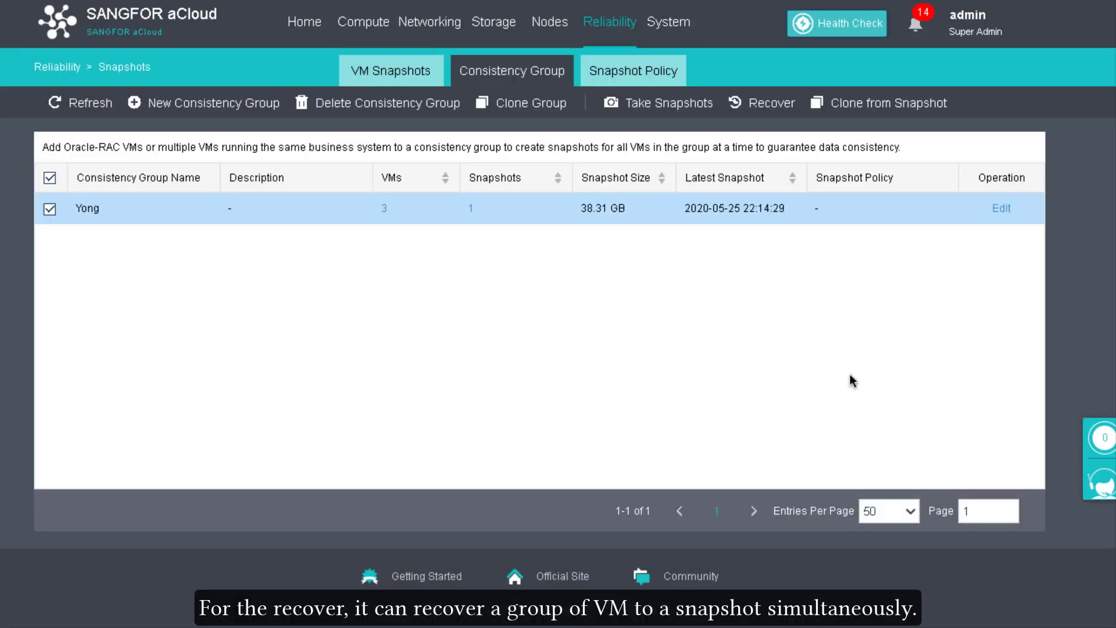
left_click(747, 107)
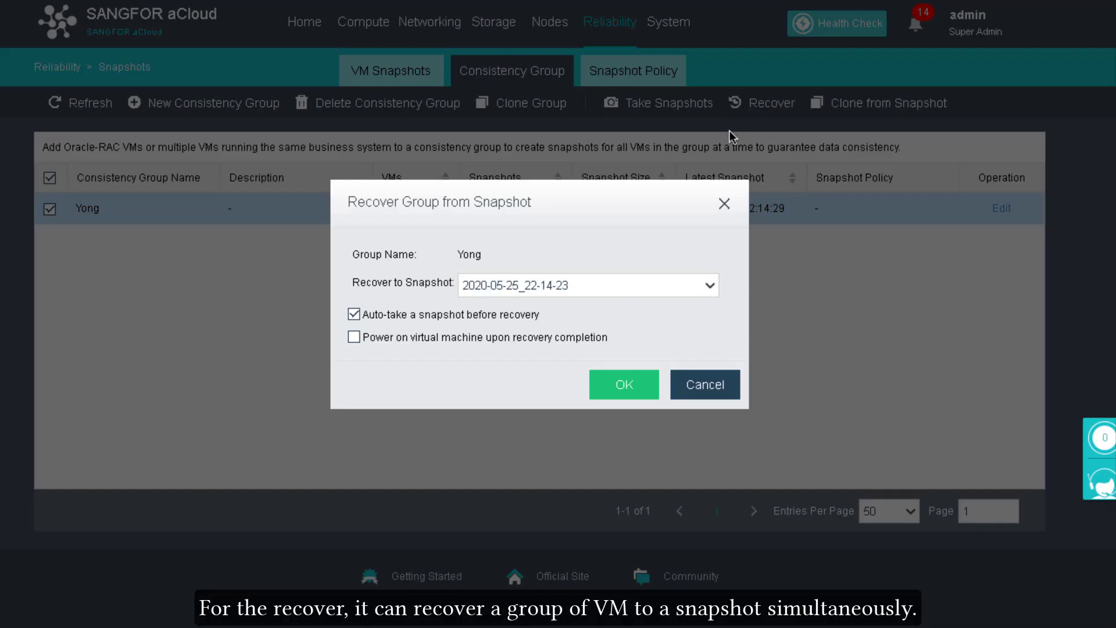
Step: Preview recovering and cloning Yong from snapshot 2020-05-25_22-14-23, cancelling both
left_click(650, 289)
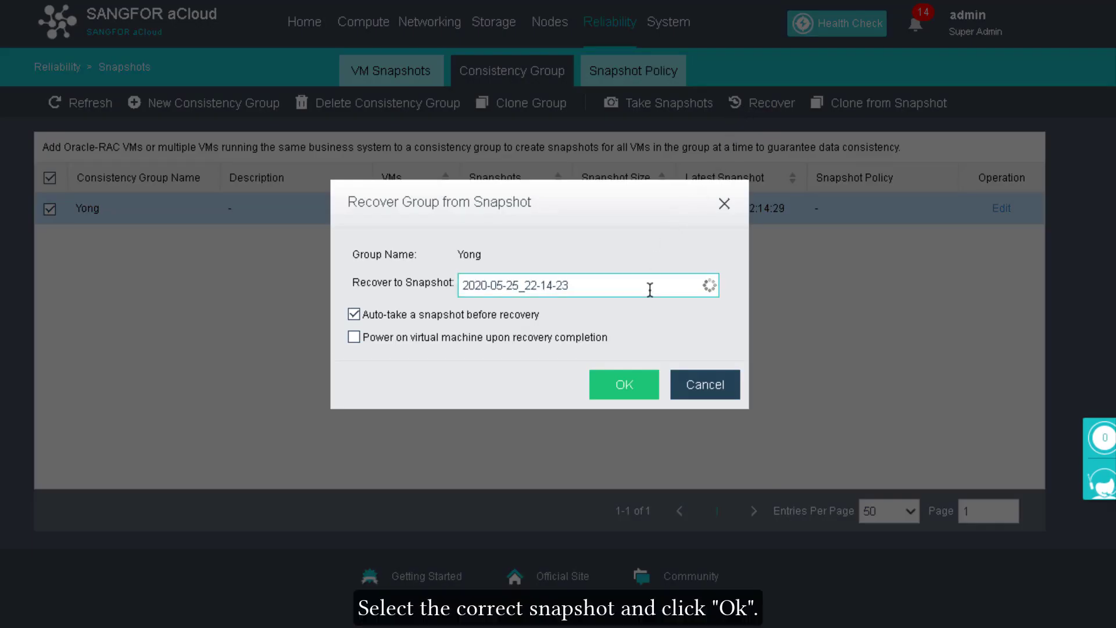
left_click(705, 385)
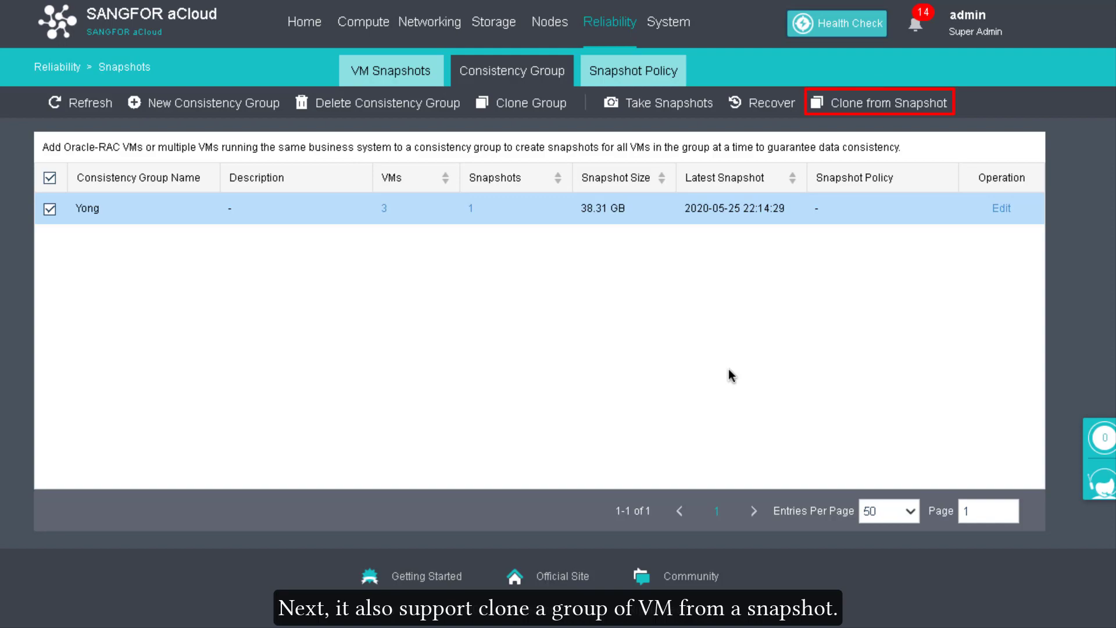
left_click(870, 106)
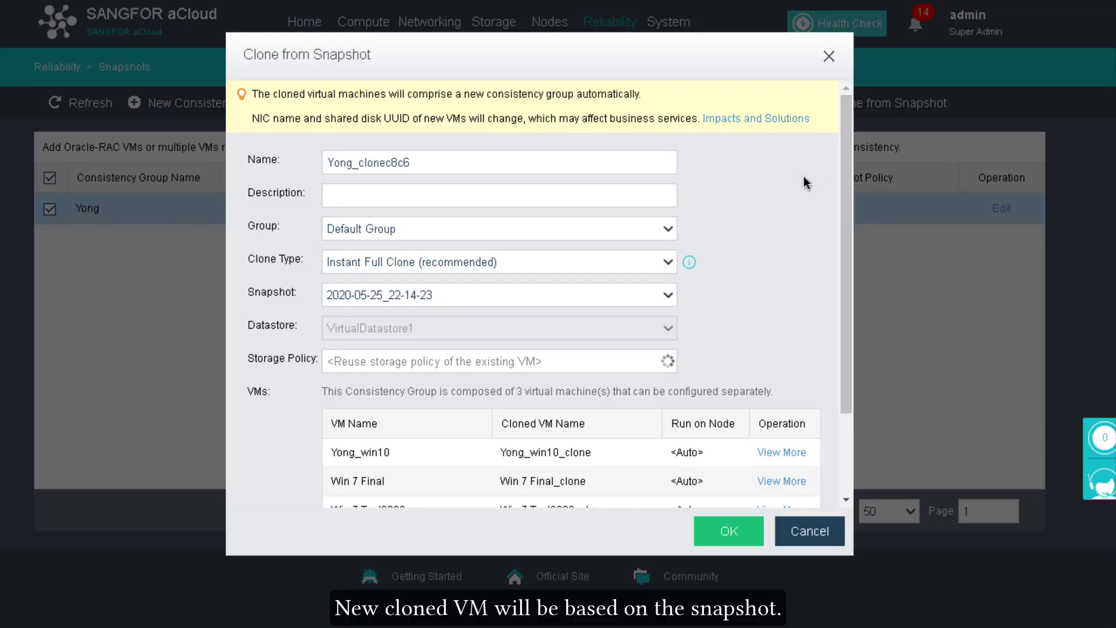
left_click(597, 296)
left_click(601, 317)
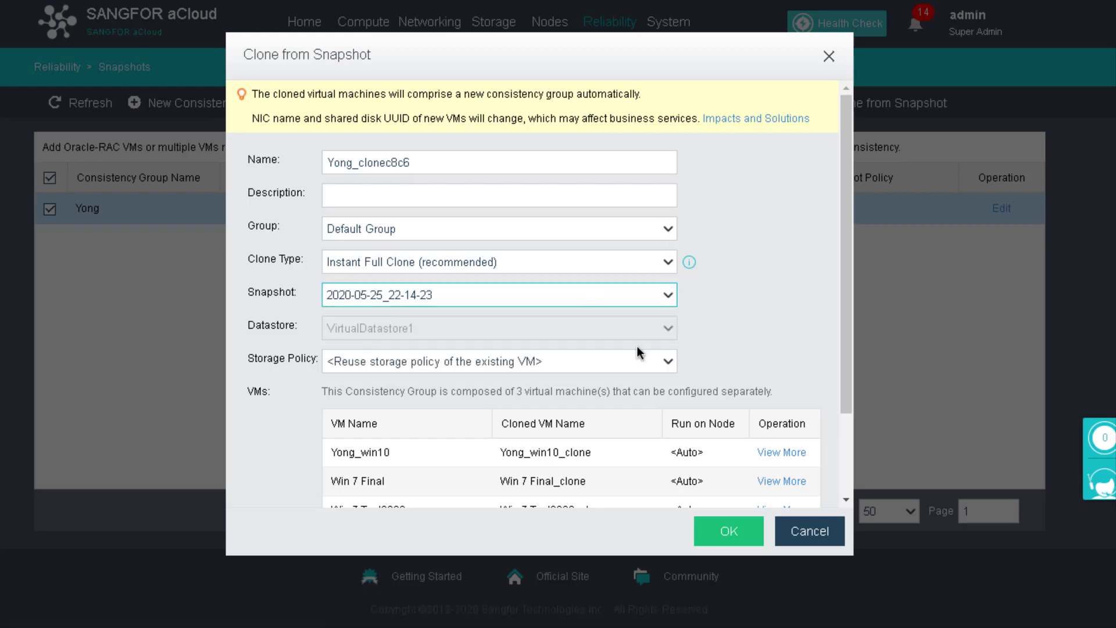
left_click(793, 538)
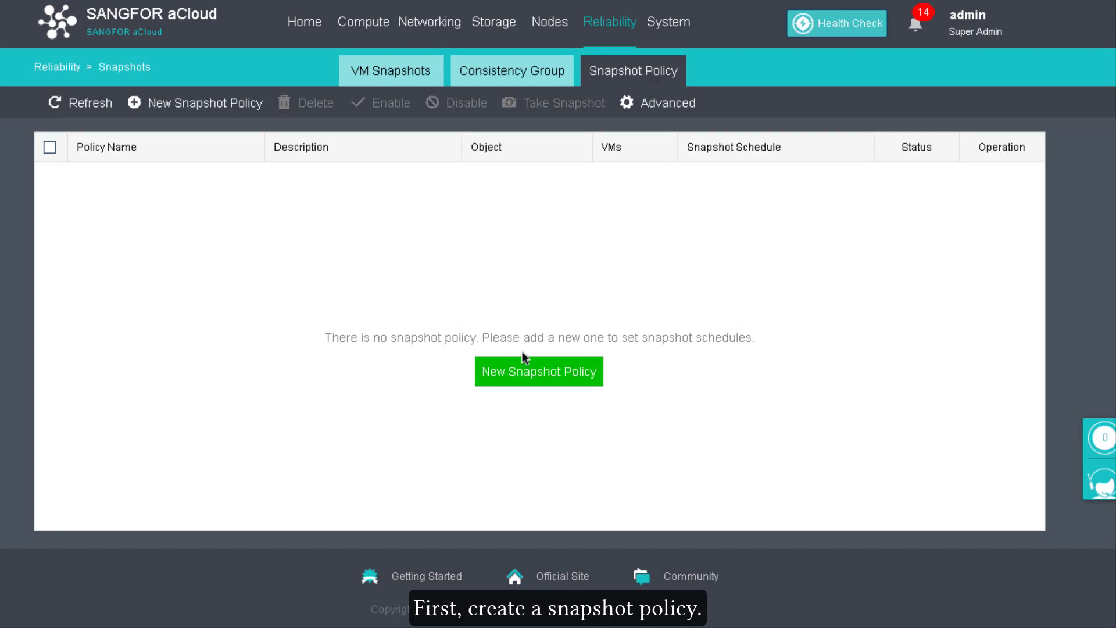
Step: Begin a new snapshot policy, switch its target to the Yong consistency group, and continue
left_click(517, 381)
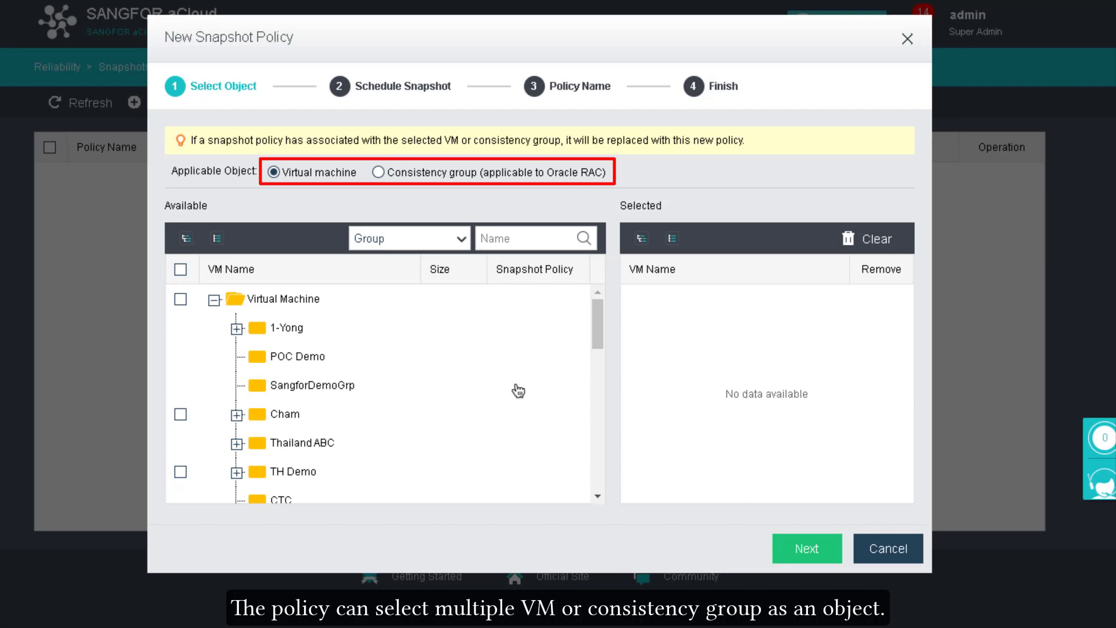
left_click(237, 414)
left_click(257, 438)
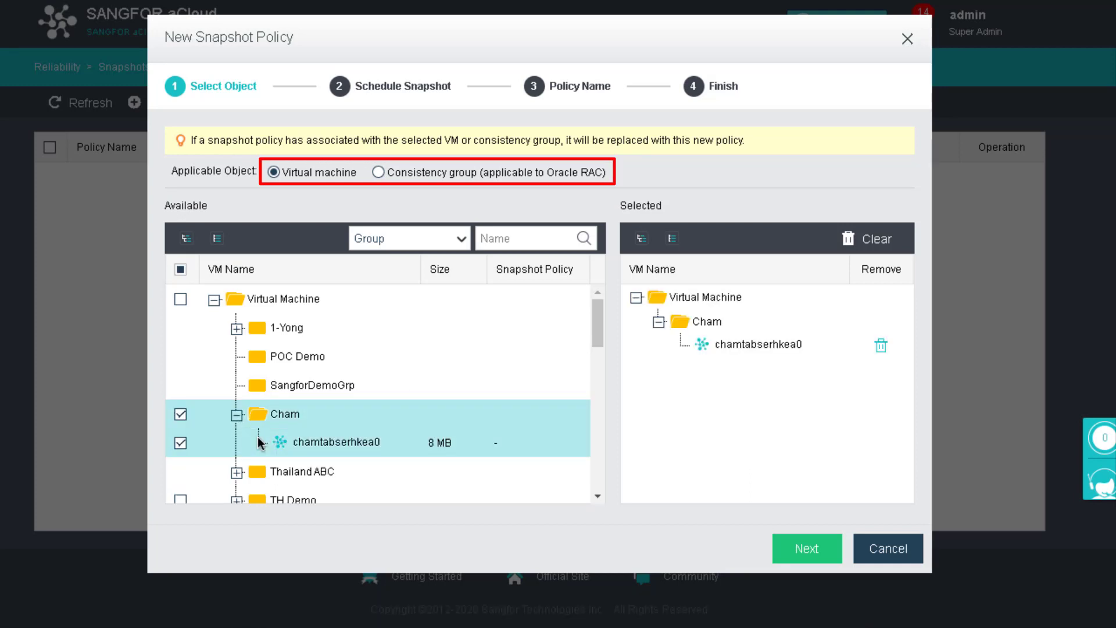
left_click(237, 328)
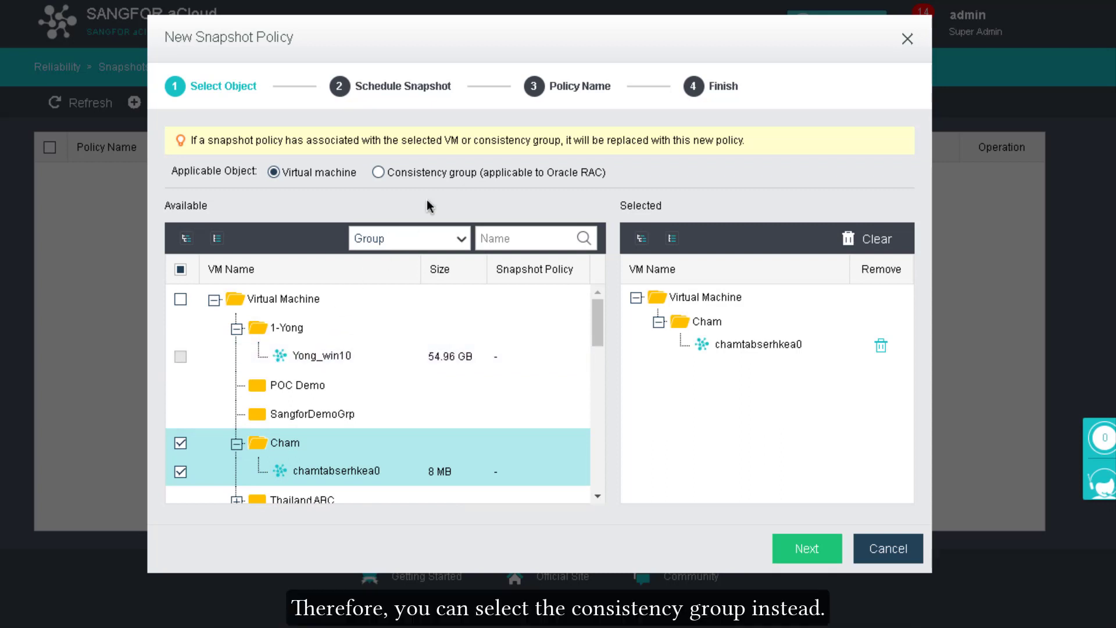
left_click(448, 171)
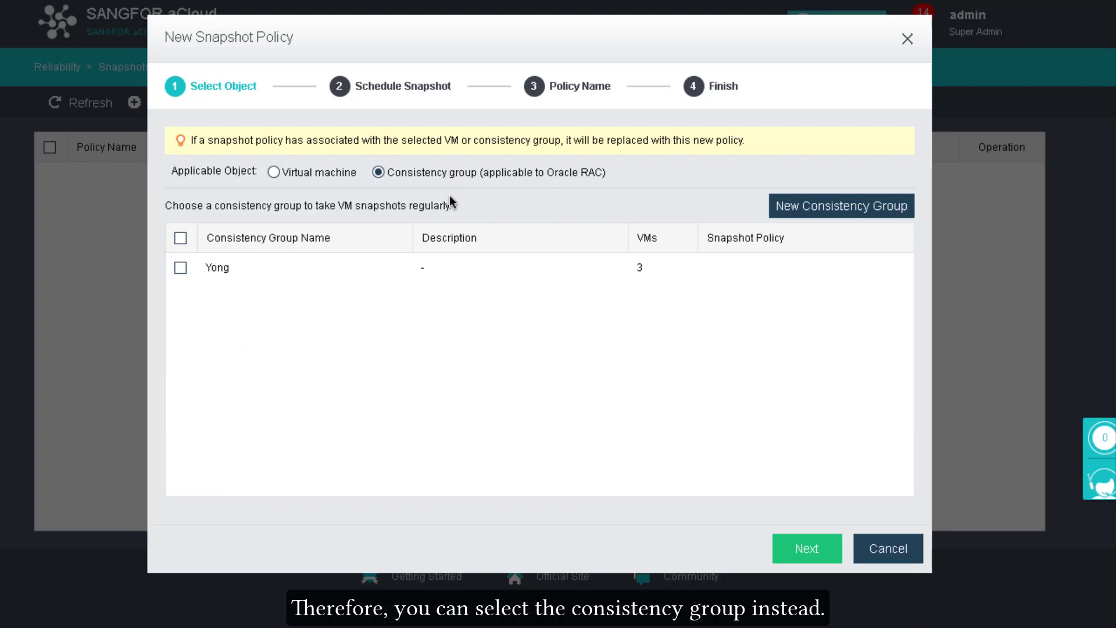
left_click(409, 268)
left_click(808, 548)
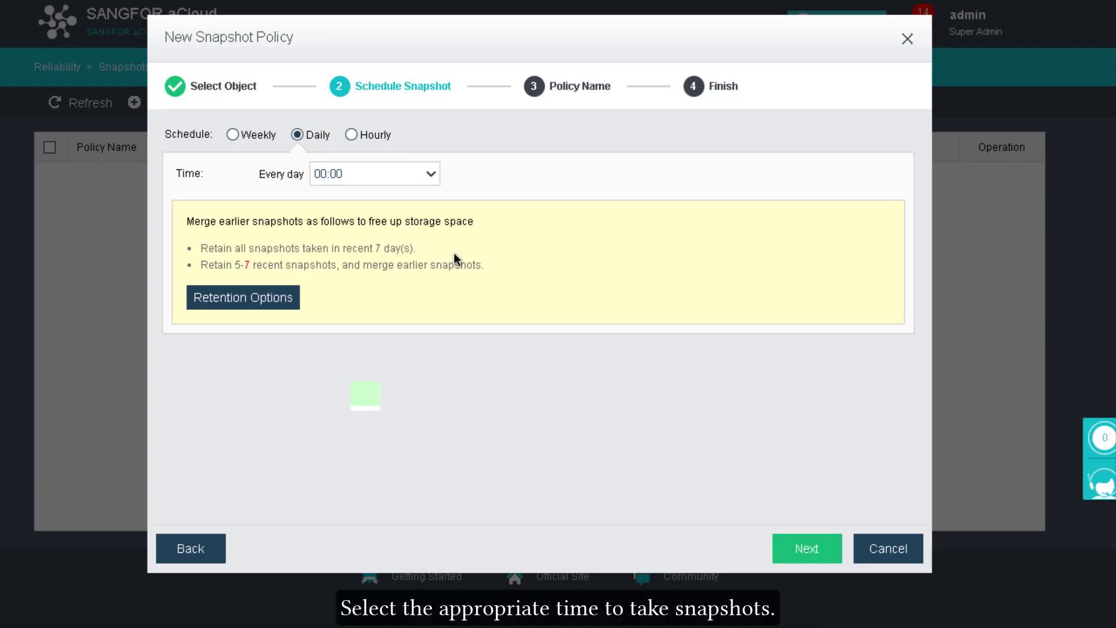
Step: Schedule the daily snapshot at 08:00 and accept the retention settings
left_click(389, 176)
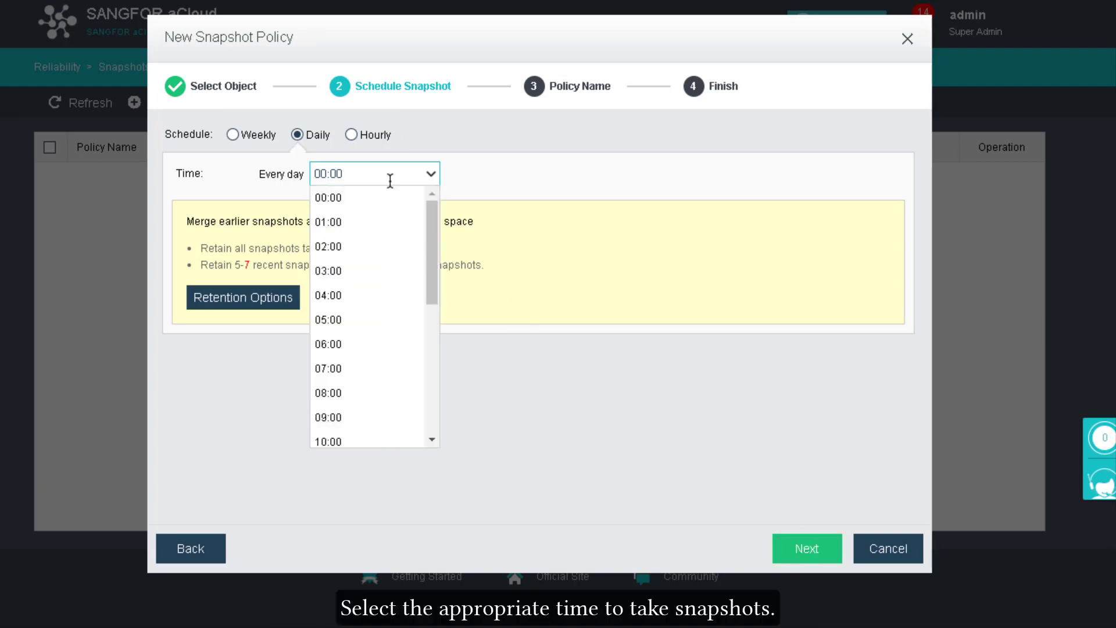
left_click(357, 390)
left_click(252, 300)
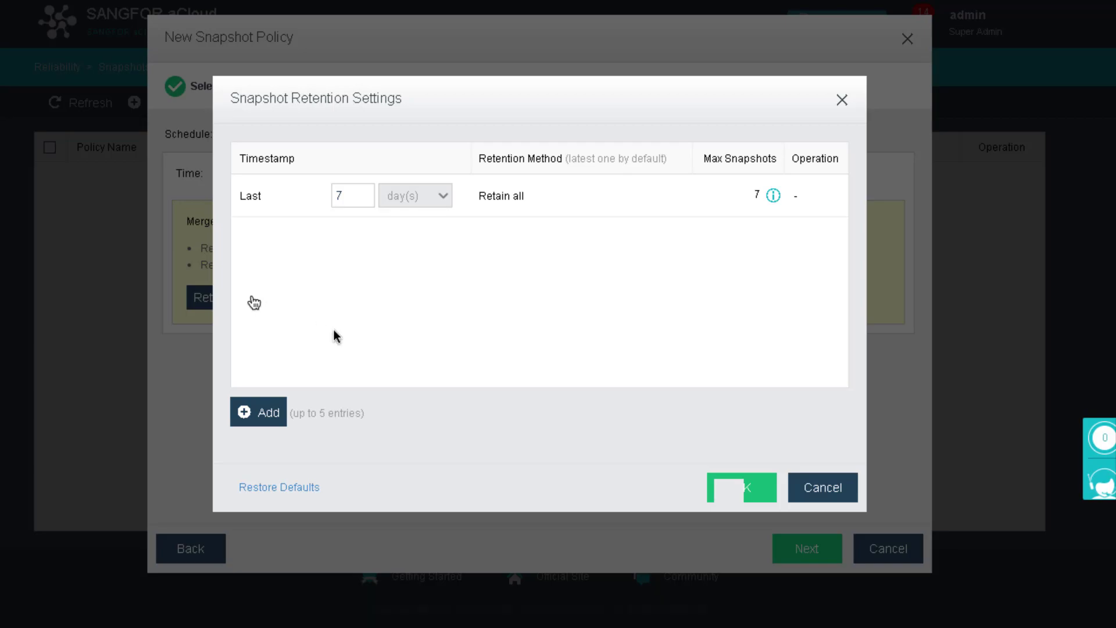
left_click(723, 486)
left_click(797, 546)
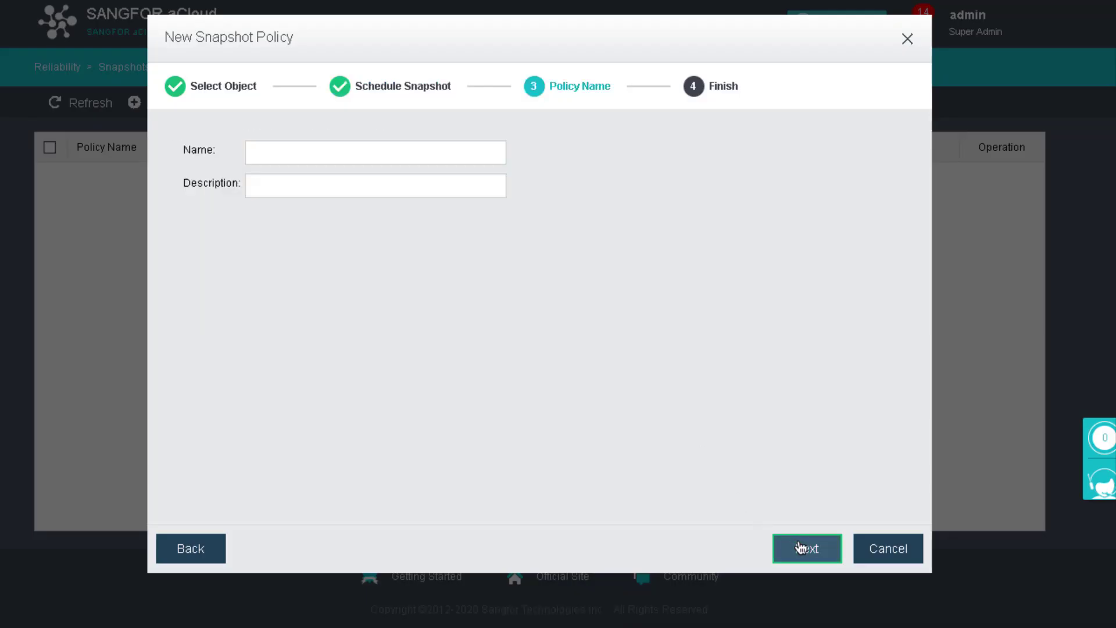
Step: Name the policy Yong_Policy and create it
left_click(413, 161)
type("Yong_Policy")
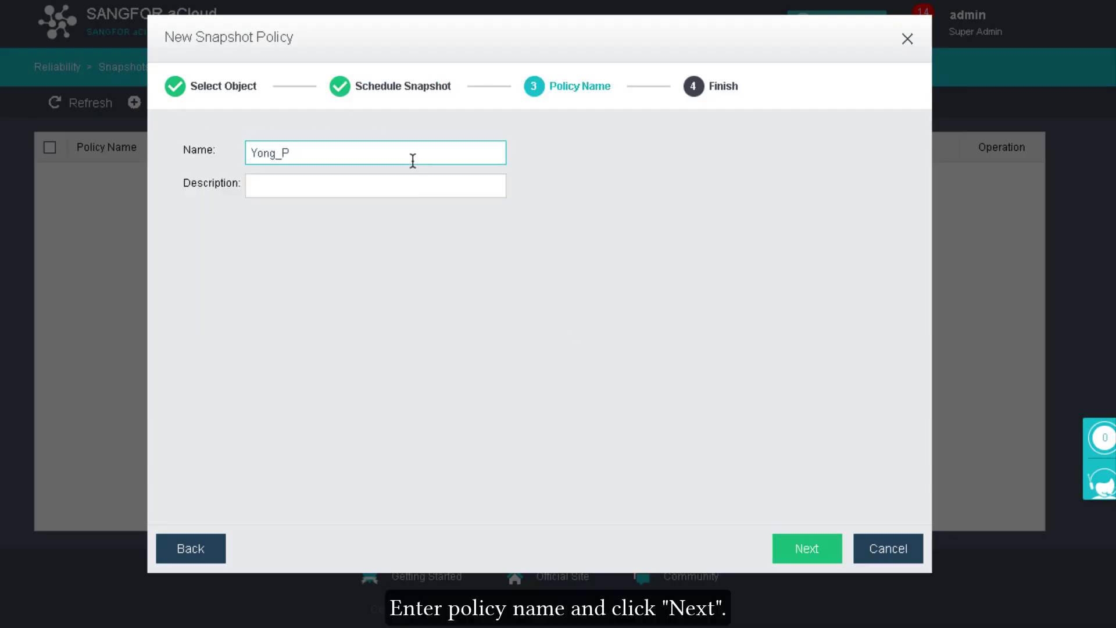
left_click(806, 549)
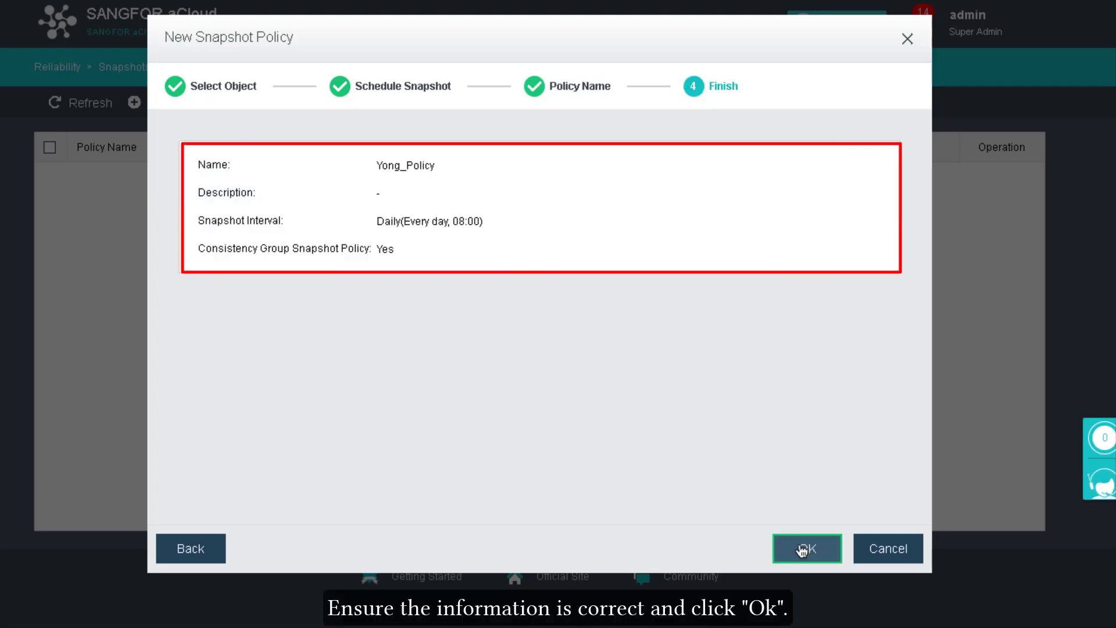
left_click(803, 549)
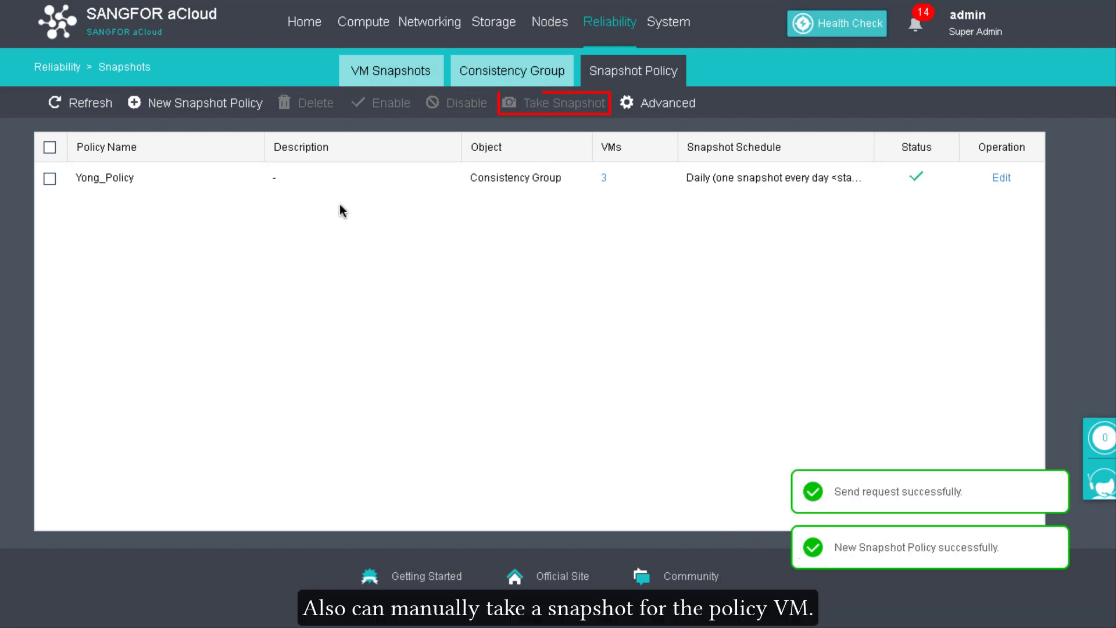
Step: Take a manual snapshot under Yong_Policy now, then bring up the datastore usage threshold settings
left_click(329, 180)
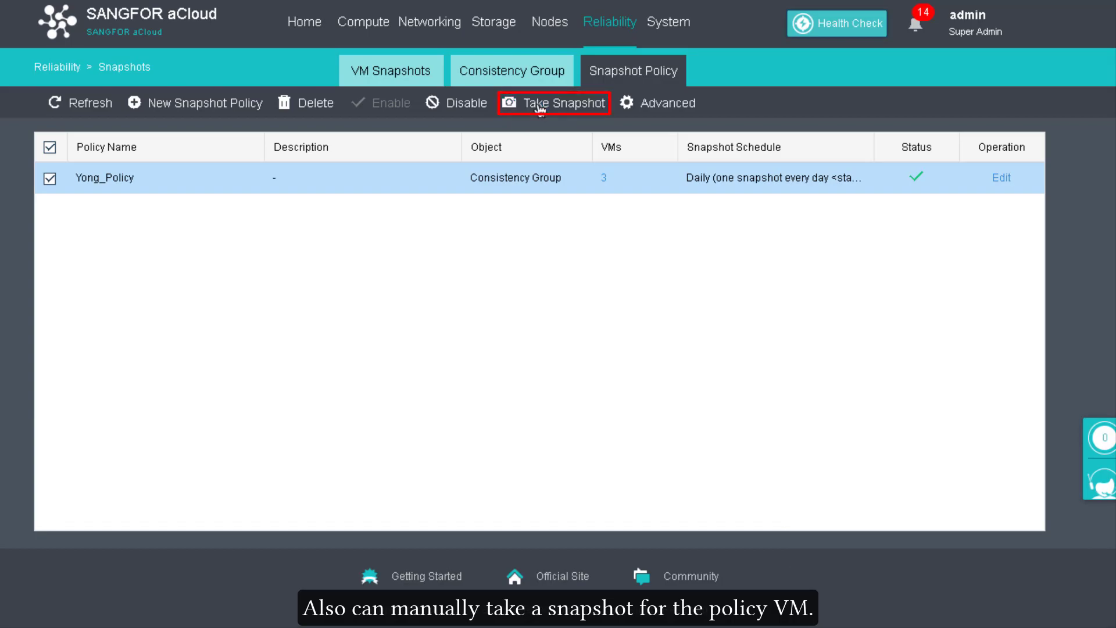
left_click(540, 107)
left_click(516, 372)
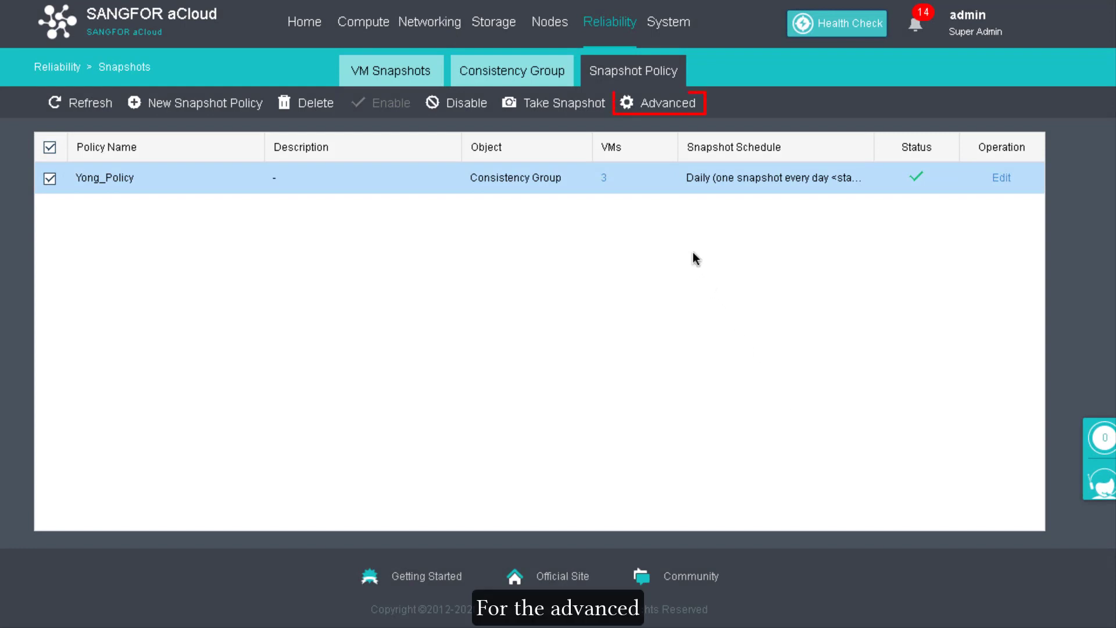
left_click(650, 105)
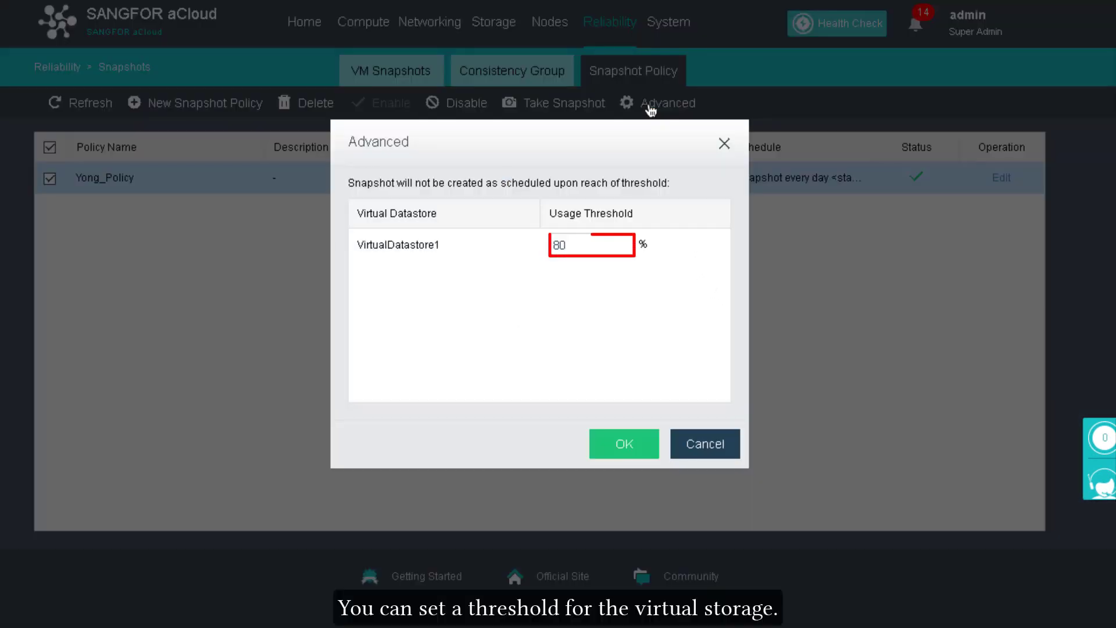